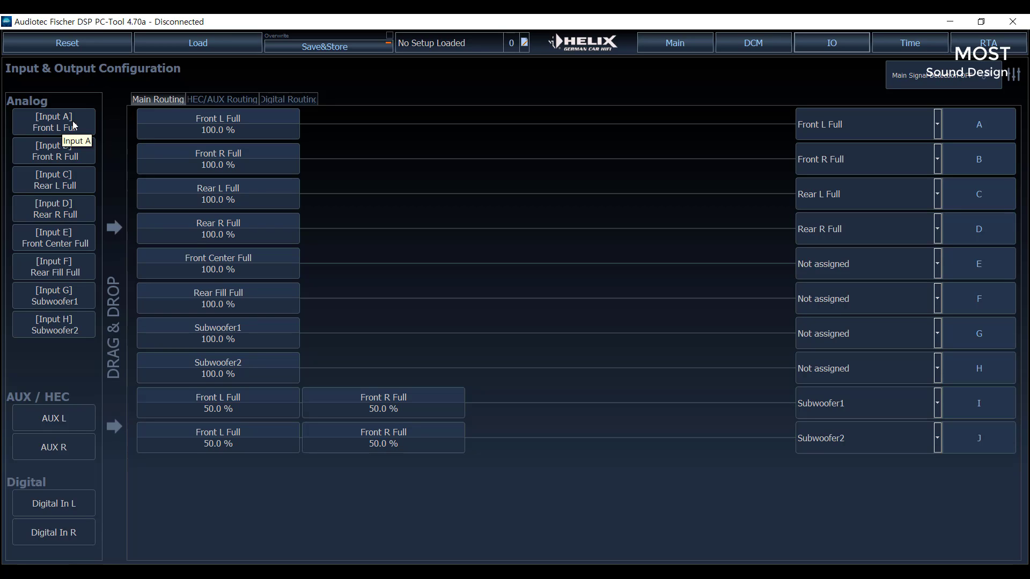
# - Review the channel assignments of analog inputs A to H
pyautogui.click(71, 153)
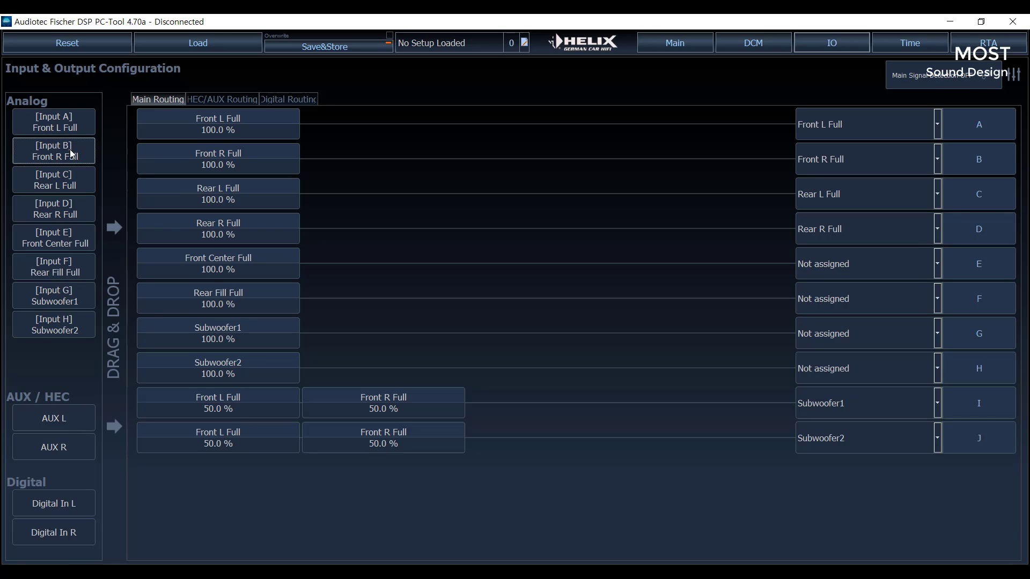
pyautogui.click(68, 183)
pyautogui.click(68, 210)
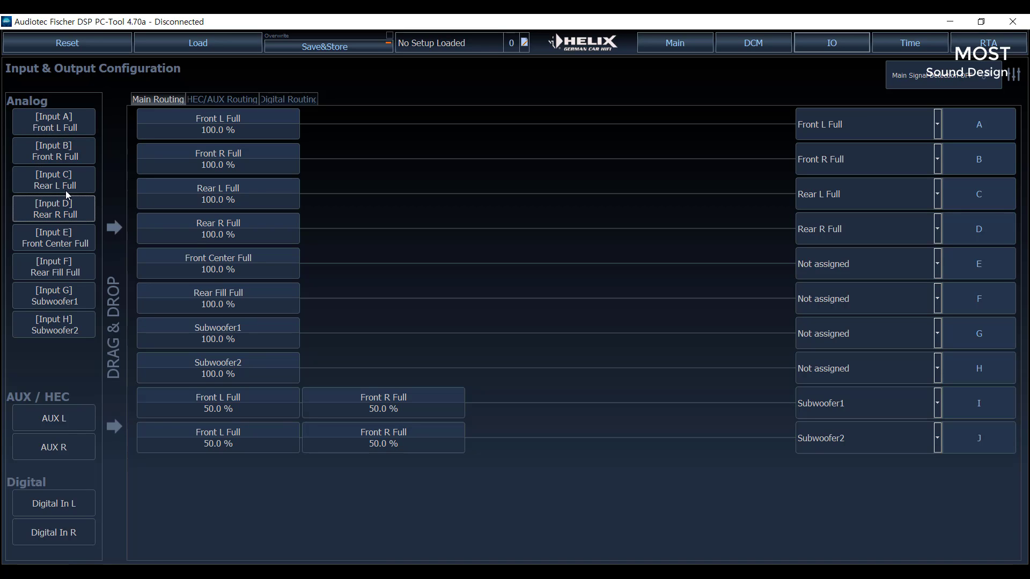
pyautogui.click(63, 176)
pyautogui.click(69, 205)
pyautogui.click(70, 185)
pyautogui.click(79, 211)
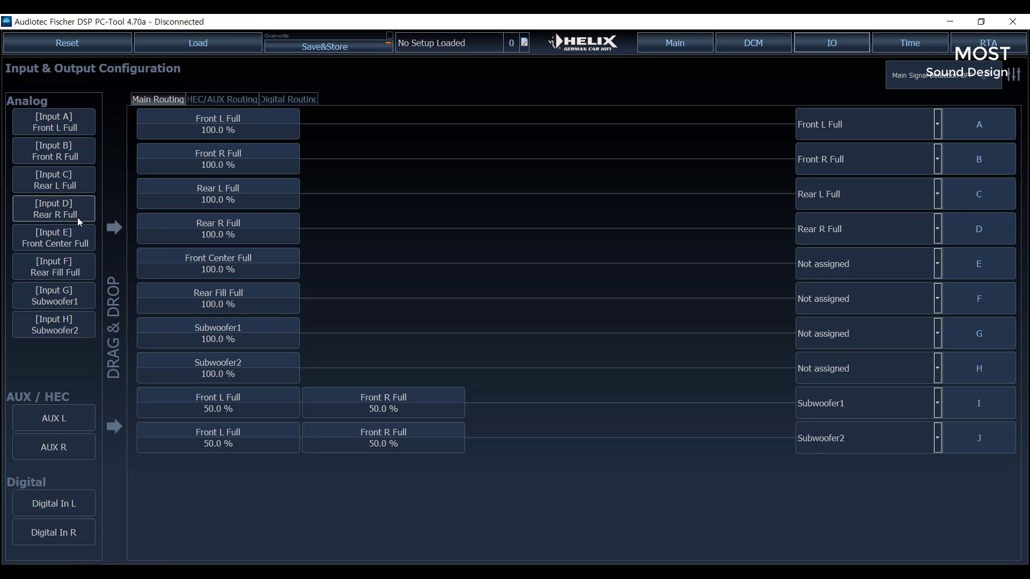
pyautogui.click(79, 246)
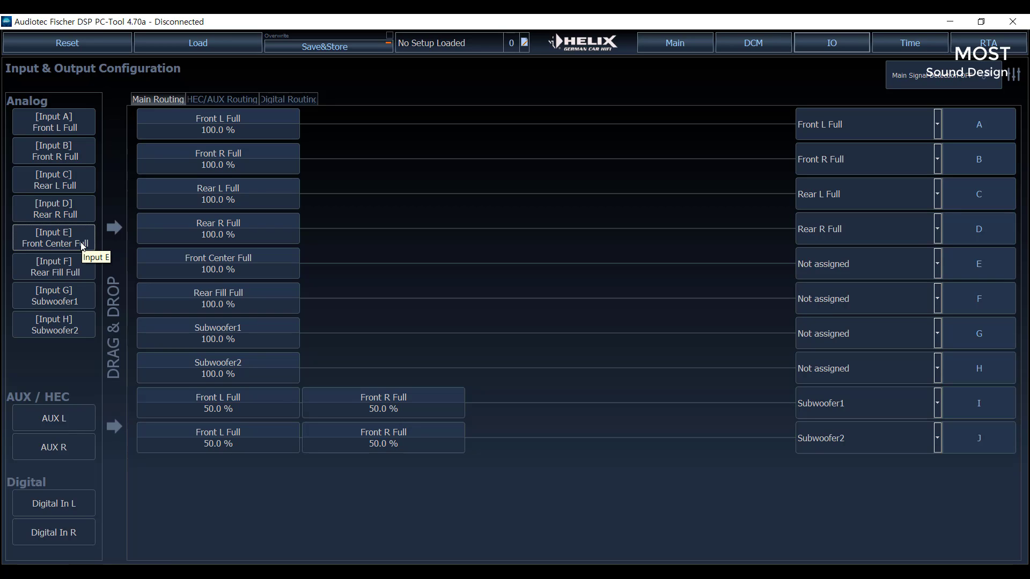
pyautogui.click(69, 272)
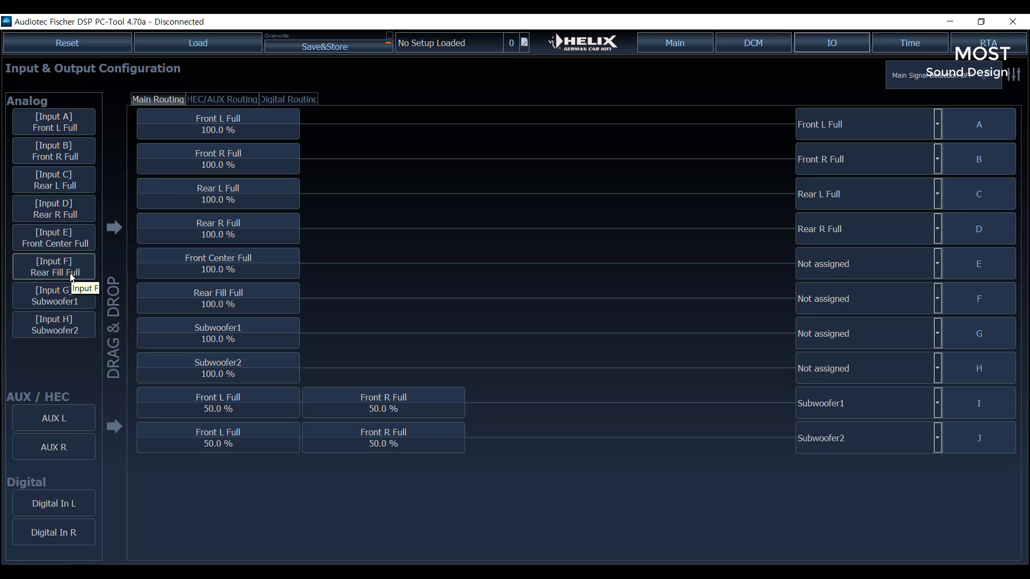
pyautogui.click(87, 300)
pyautogui.click(78, 318)
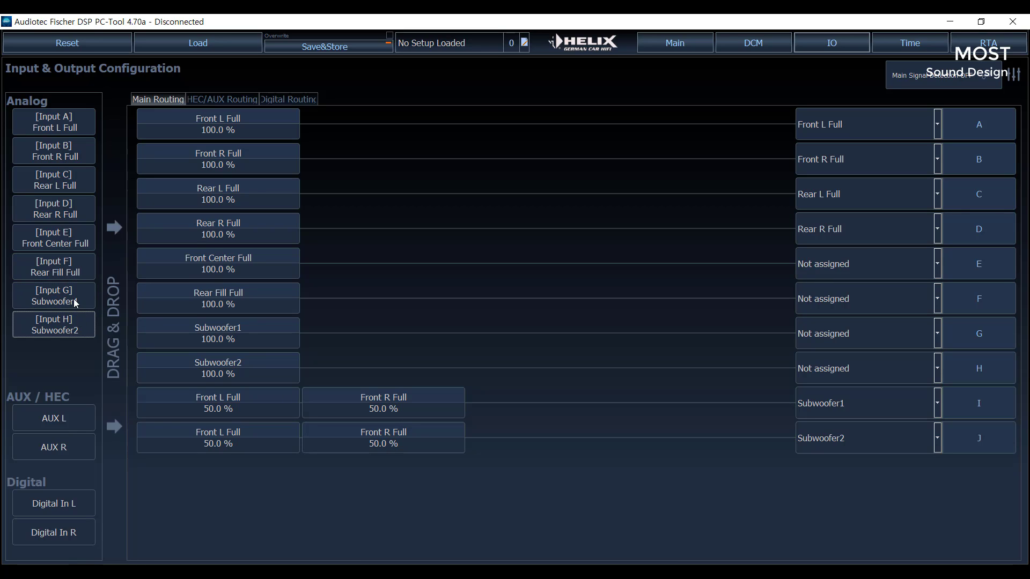
pyautogui.click(73, 299)
pyautogui.click(63, 128)
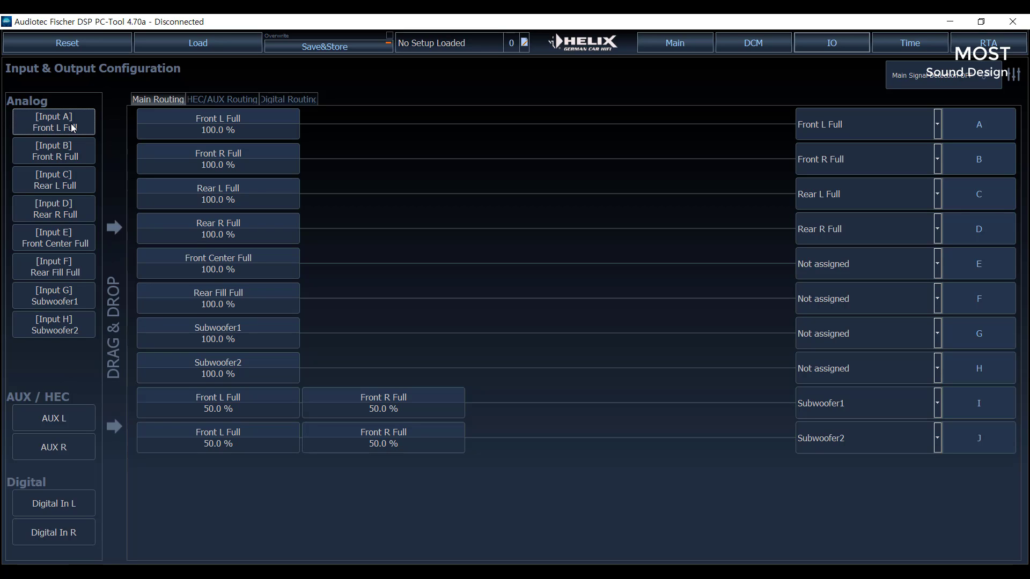
# - Look through the channel names available for Input A and leave its assignment as it is
pyautogui.moveTo(75, 129); pyautogui.dragTo(156, 115)
pyautogui.click(72, 126)
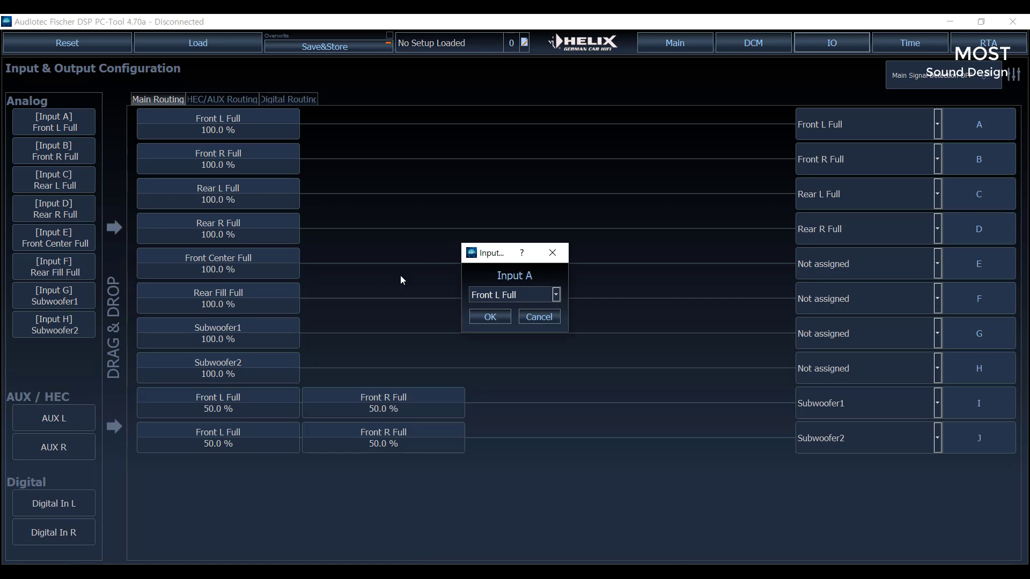
pyautogui.click(552, 253)
pyautogui.click(45, 124)
pyautogui.click(560, 296)
pyautogui.scroll(-2, 558, 349)
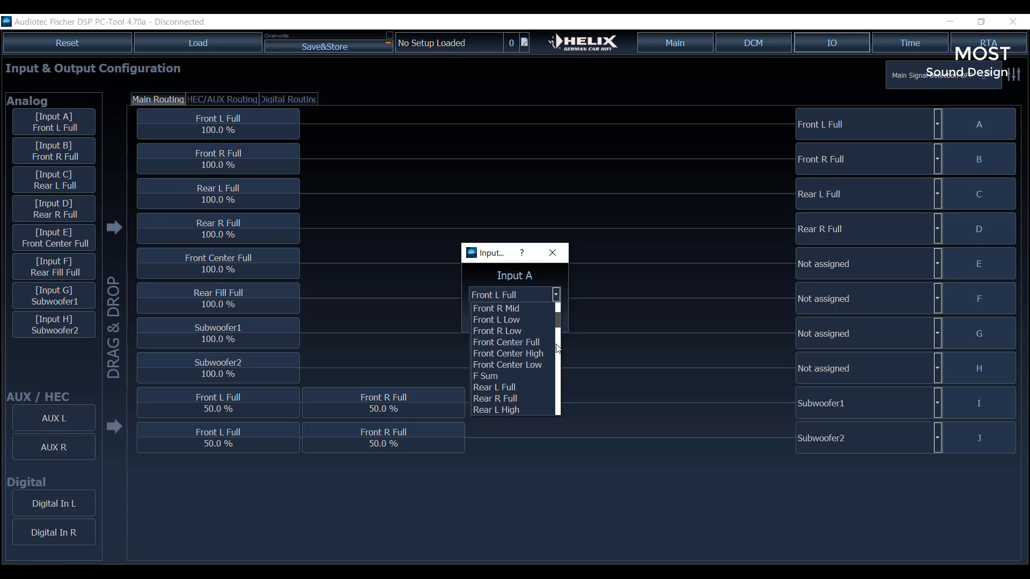
pyautogui.scroll(-10, 552, 346)
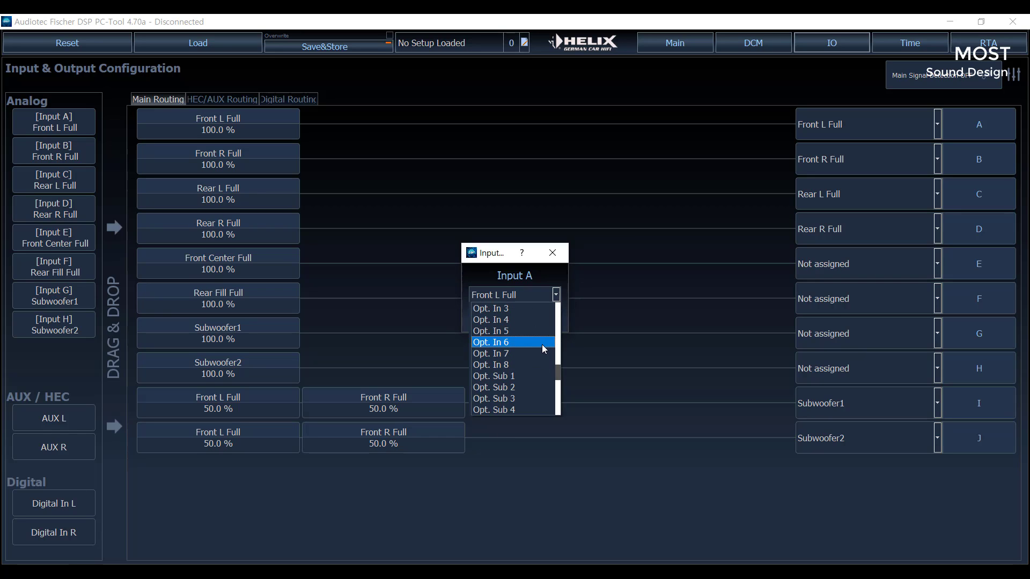
pyautogui.scroll(-6, 541, 345)
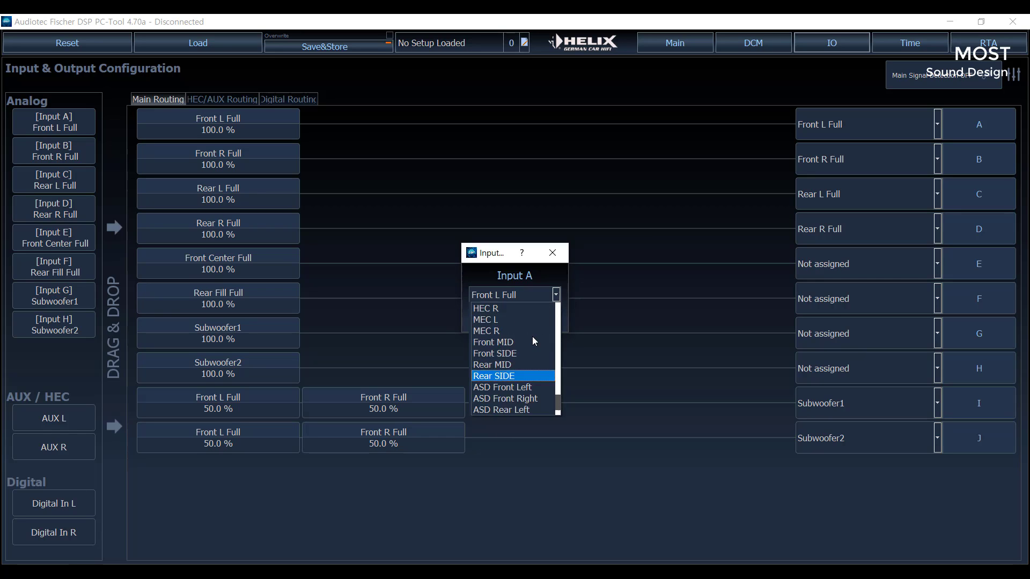
pyautogui.scroll(18, 532, 336)
pyautogui.scroll(-1, 534, 334)
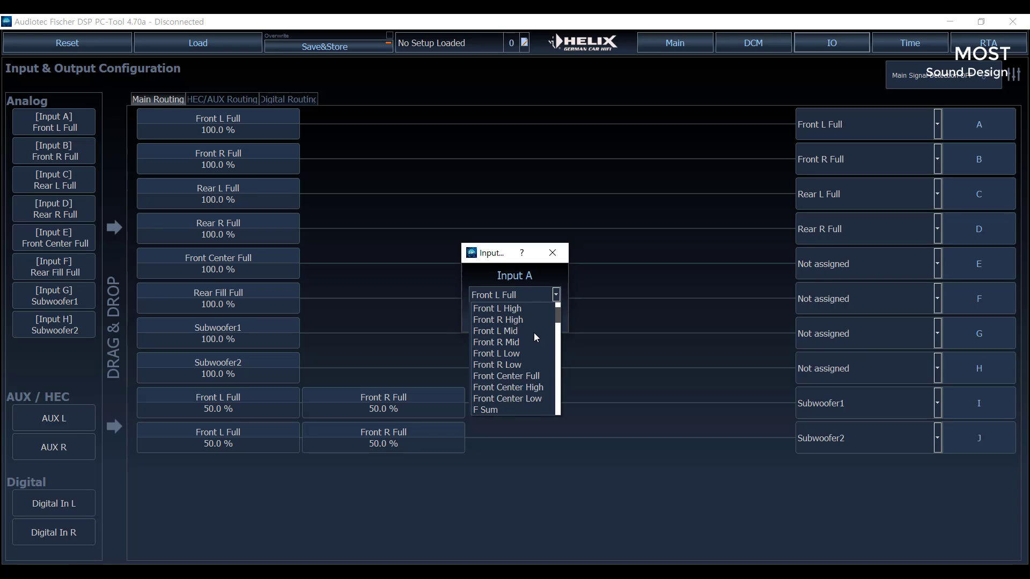
pyautogui.scroll(-1, 534, 335)
pyautogui.scroll(2, 536, 332)
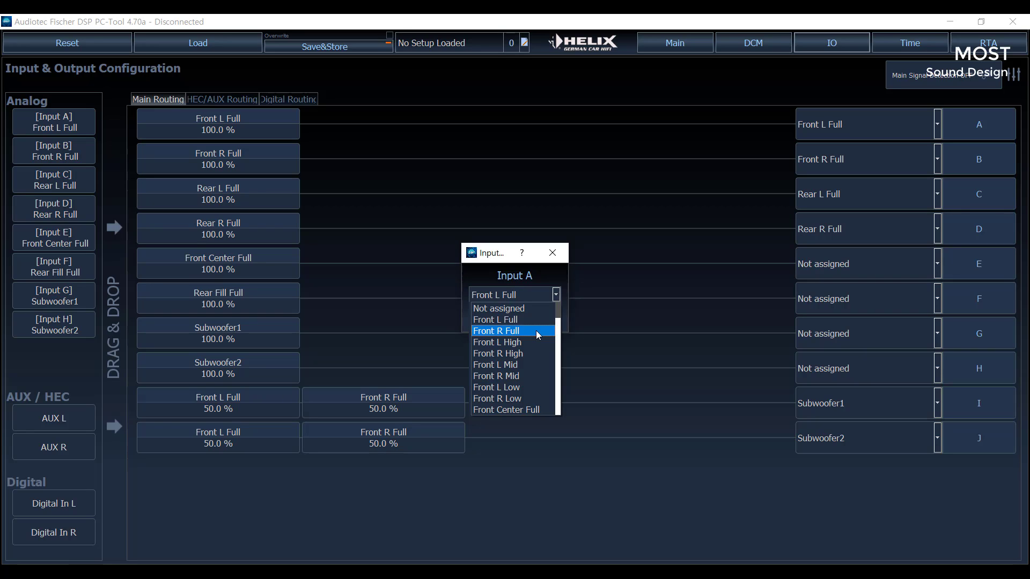
pyautogui.scroll(-2, 540, 331)
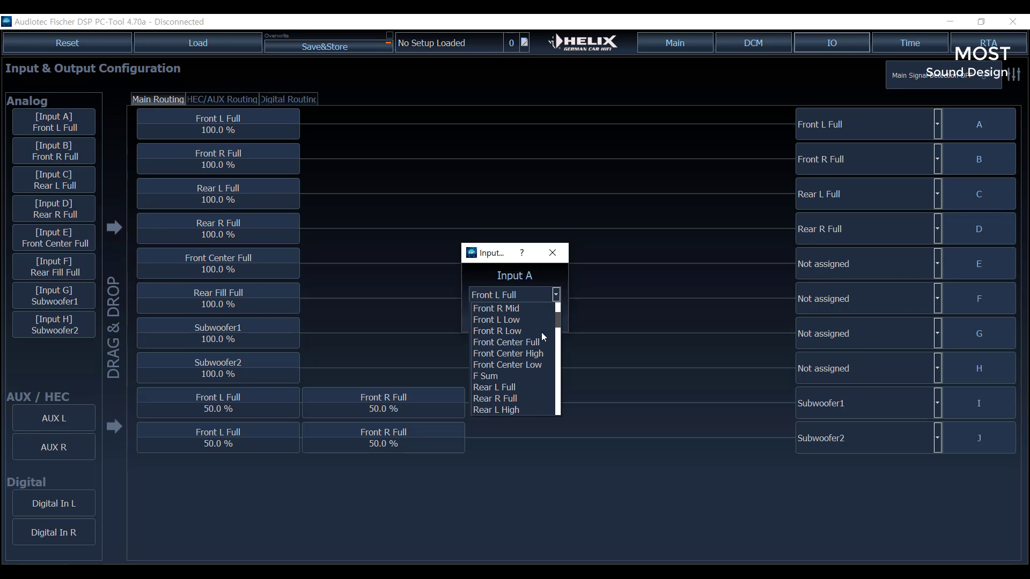
pyautogui.scroll(-7, 542, 333)
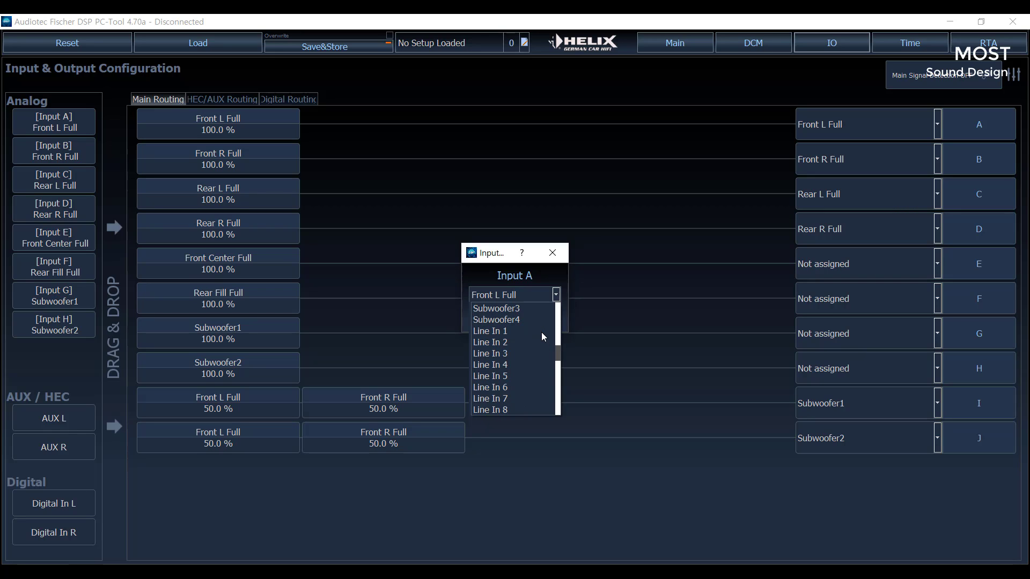
pyautogui.scroll(-9, 541, 332)
pyautogui.scroll(15, 541, 333)
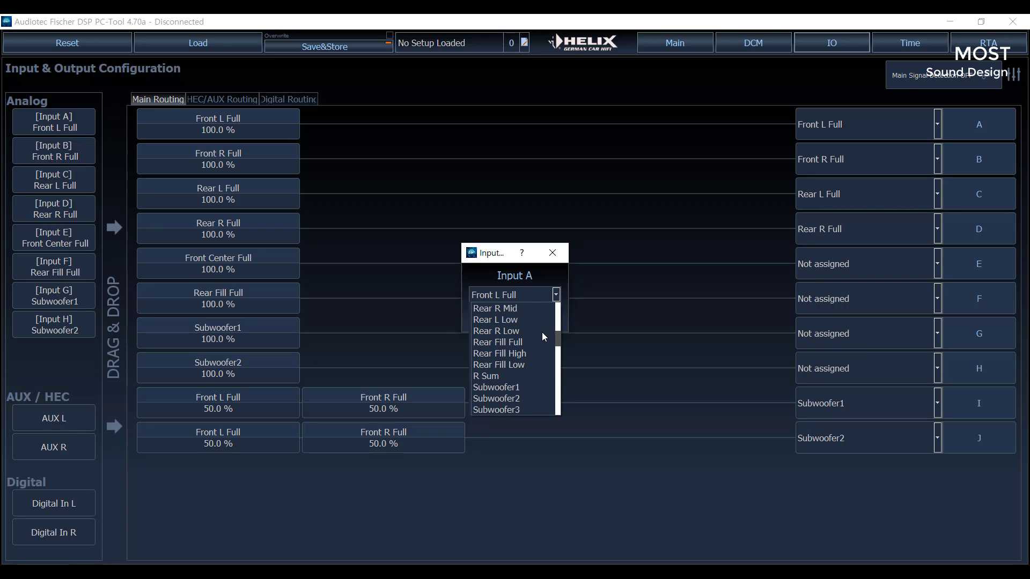
pyautogui.scroll(10, 539, 332)
pyautogui.click(555, 255)
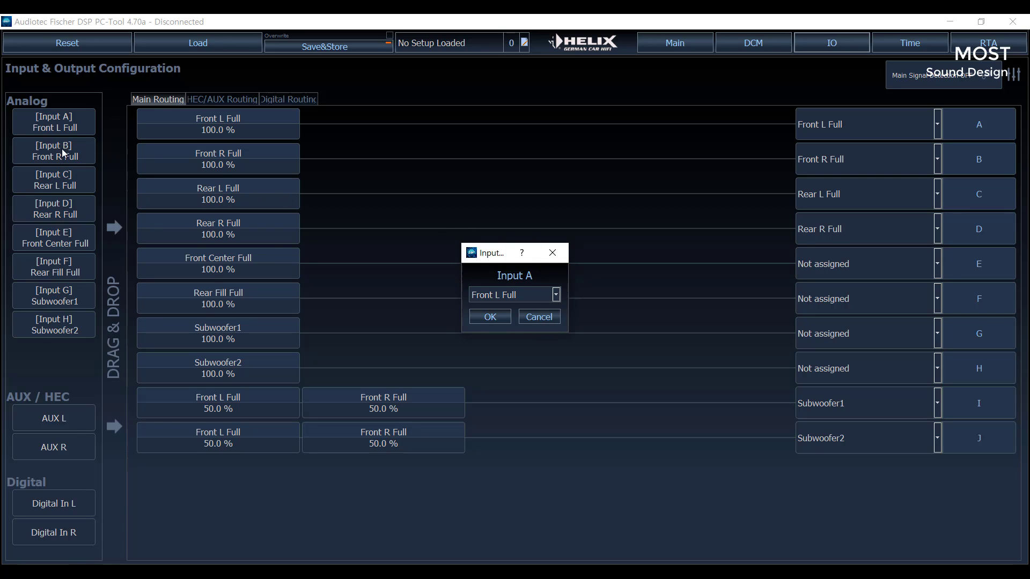
pyautogui.click(552, 255)
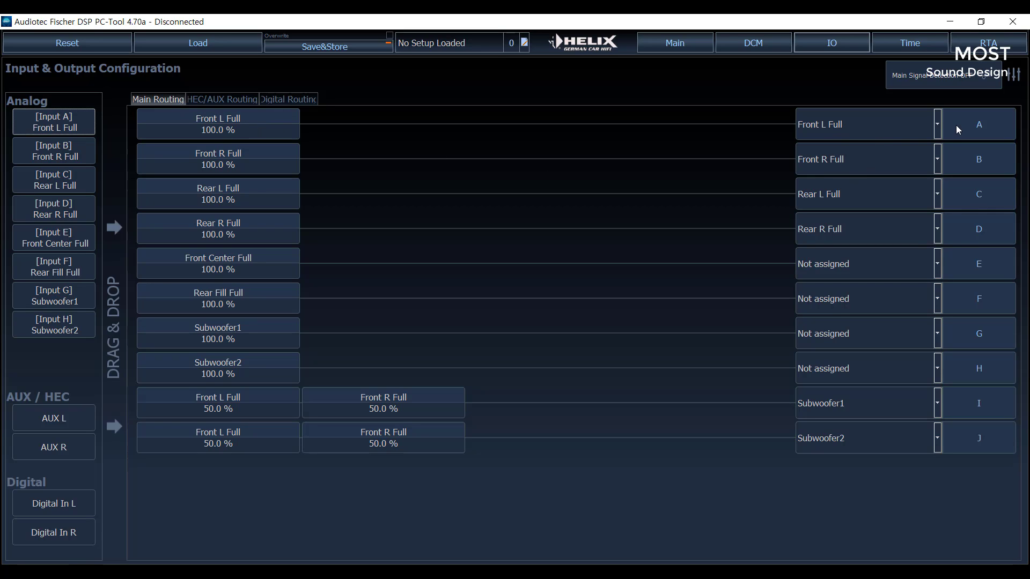
# - Remove all input signals assigned to outputs A to J in the main routing
pyautogui.rightClick(362, 436)
pyautogui.rightClick(364, 409)
pyautogui.rightClick(270, 434)
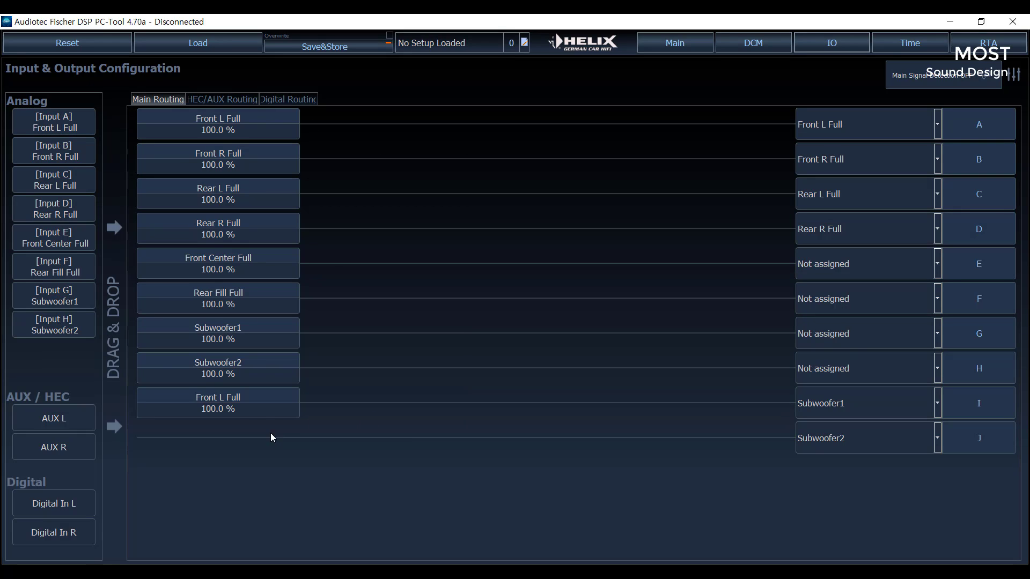
pyautogui.rightClick(262, 411)
pyautogui.rightClick(259, 377)
pyautogui.rightClick(257, 344)
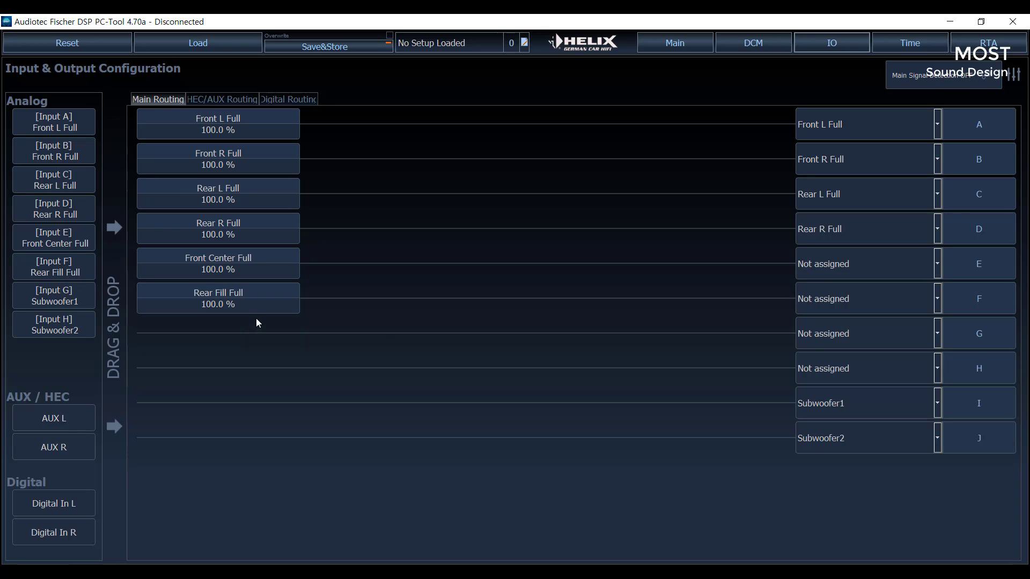
pyautogui.rightClick(261, 306)
pyautogui.rightClick(267, 269)
pyautogui.rightClick(270, 226)
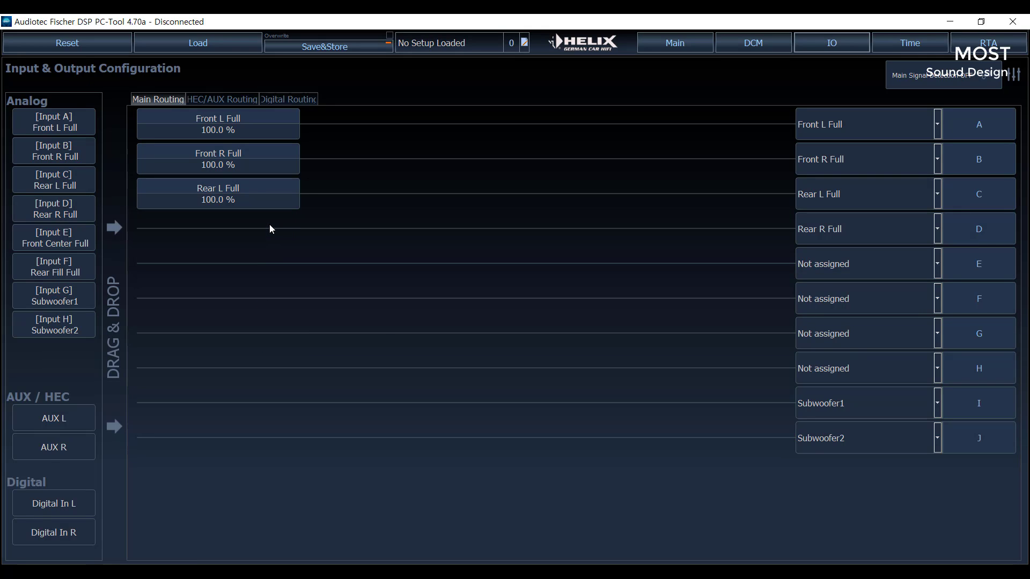
pyautogui.rightClick(271, 194)
pyautogui.rightClick(273, 160)
pyautogui.rightClick(278, 135)
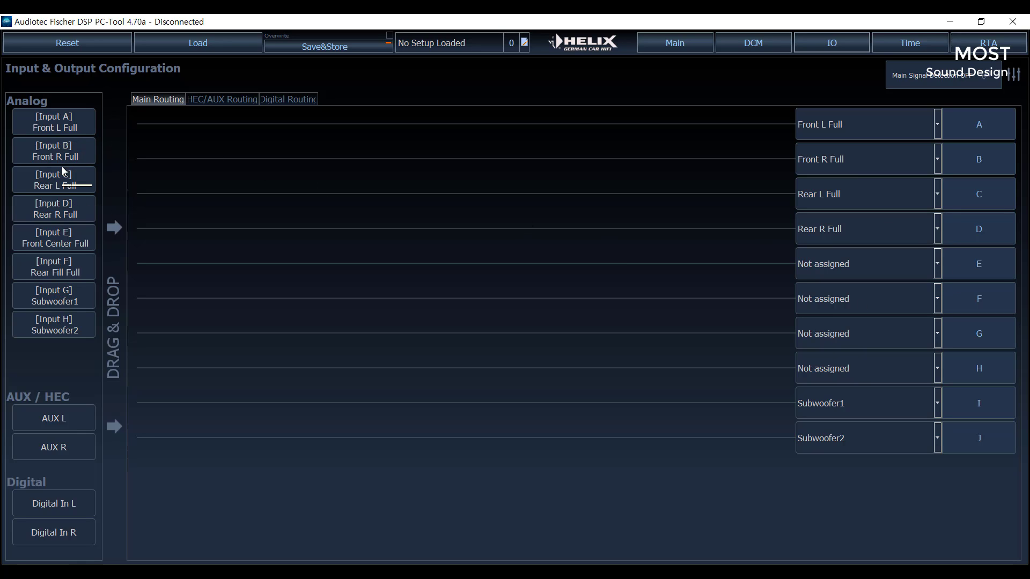
# - Try routing Front L Full to outputs A, C and E, and clear those trial assignments again
pyautogui.moveTo(67, 129); pyautogui.dragTo(254, 278)
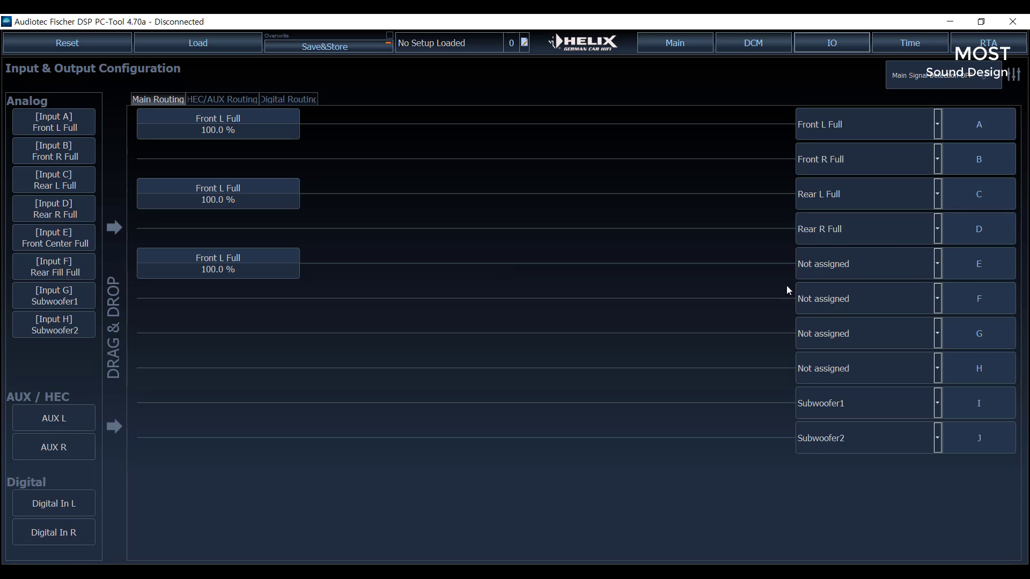
pyautogui.rightClick(276, 261)
pyautogui.rightClick(275, 204)
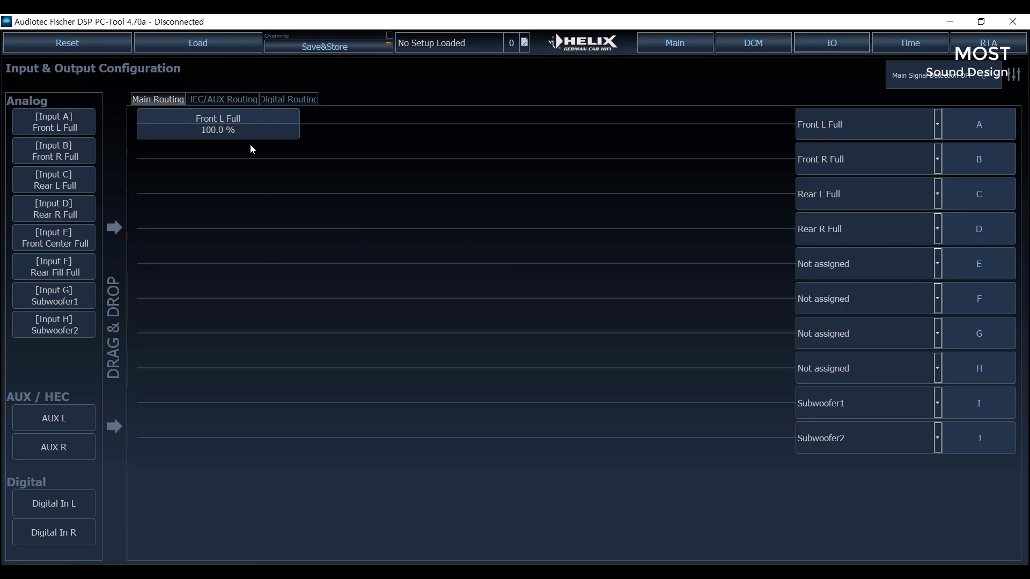
pyautogui.rightClick(252, 134)
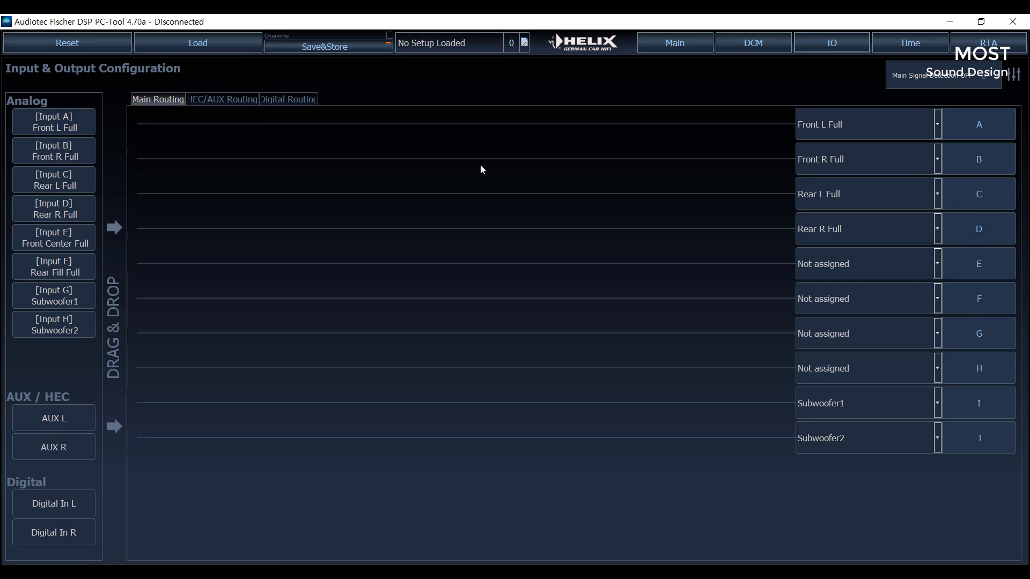
# - Assign output A to Front L High with its HP/LP preset filters loaded, and output B to Front R High
pyautogui.click(937, 127)
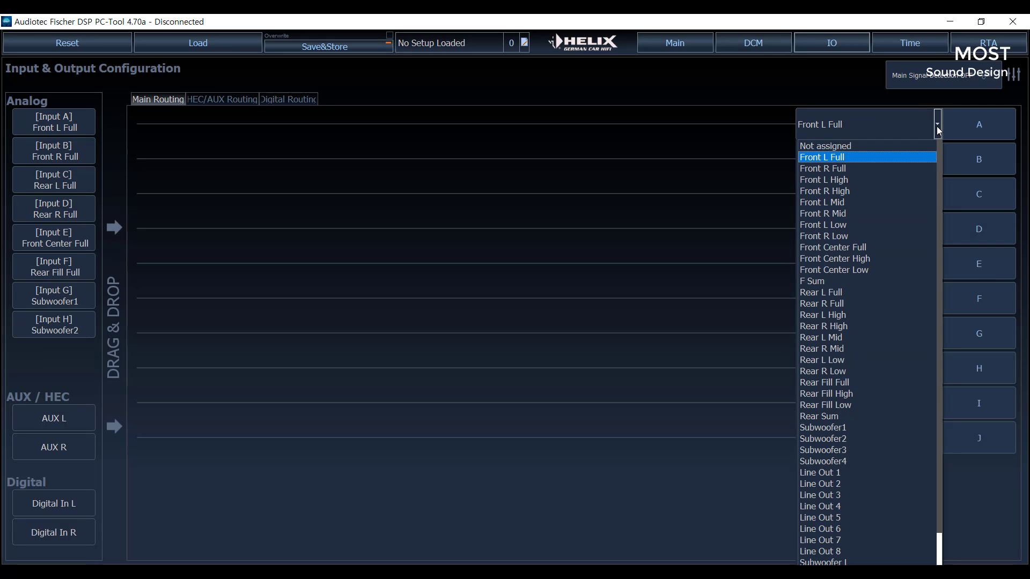
pyautogui.click(936, 126)
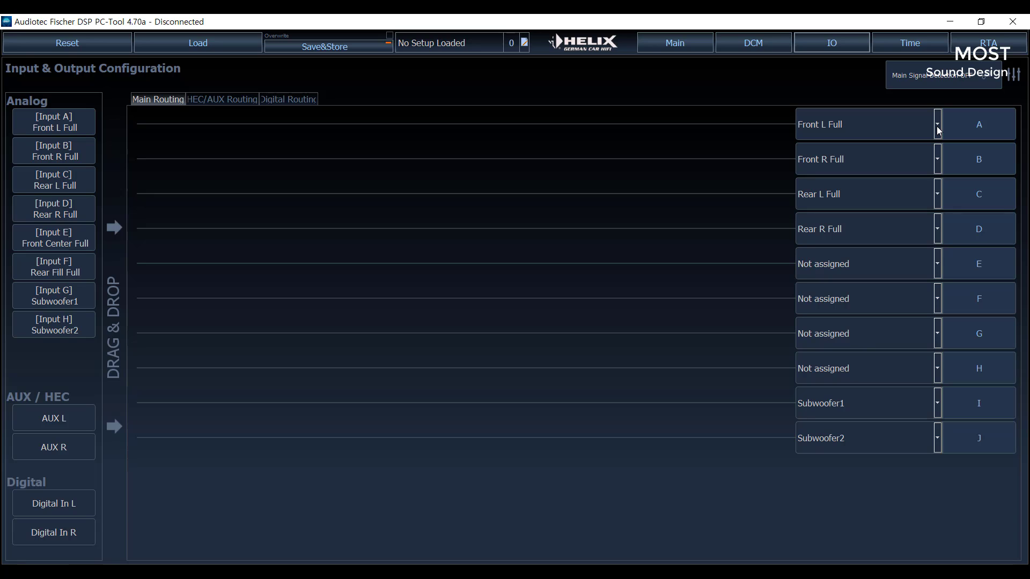
pyautogui.click(937, 127)
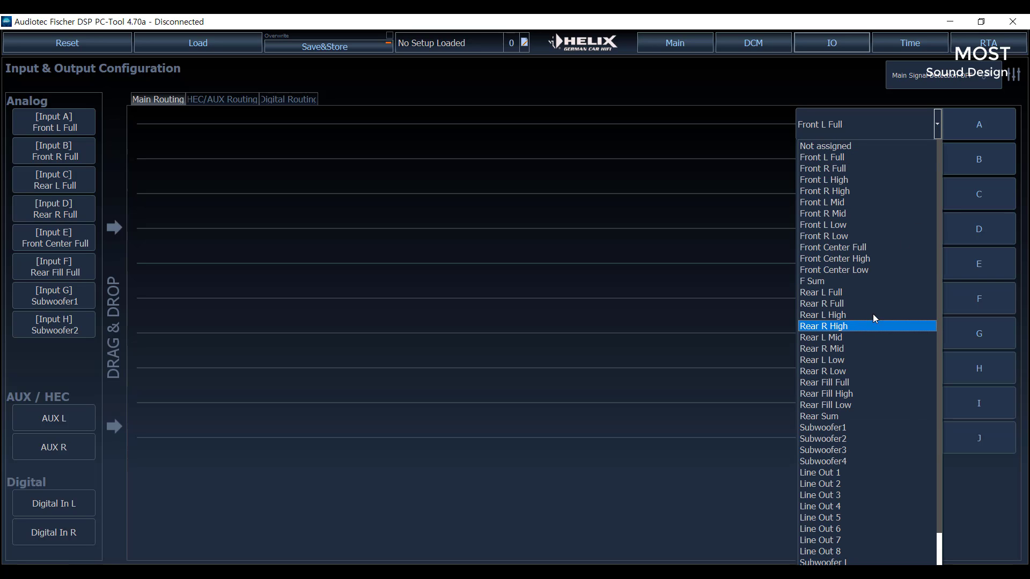
pyautogui.click(872, 180)
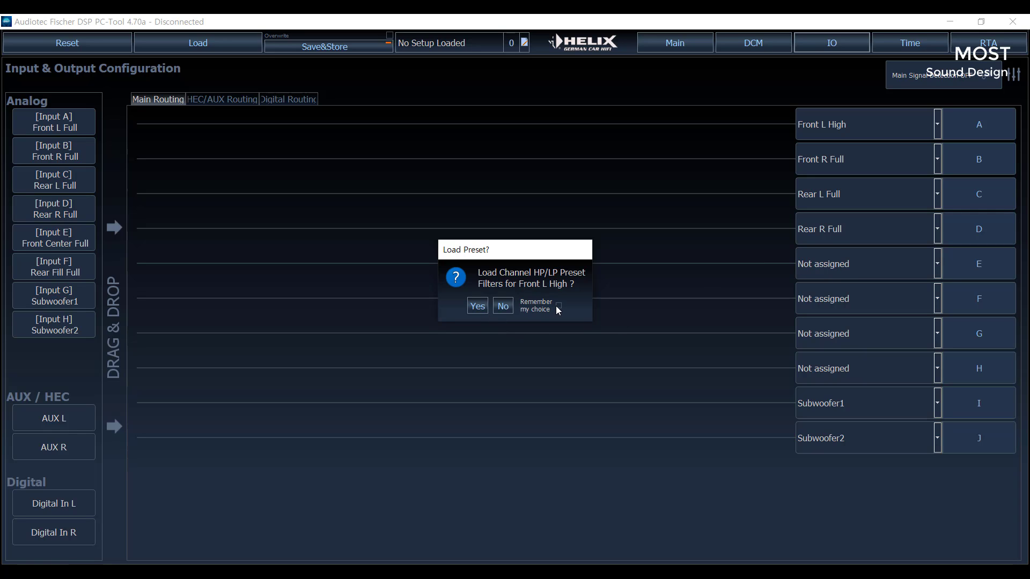
pyautogui.click(478, 306)
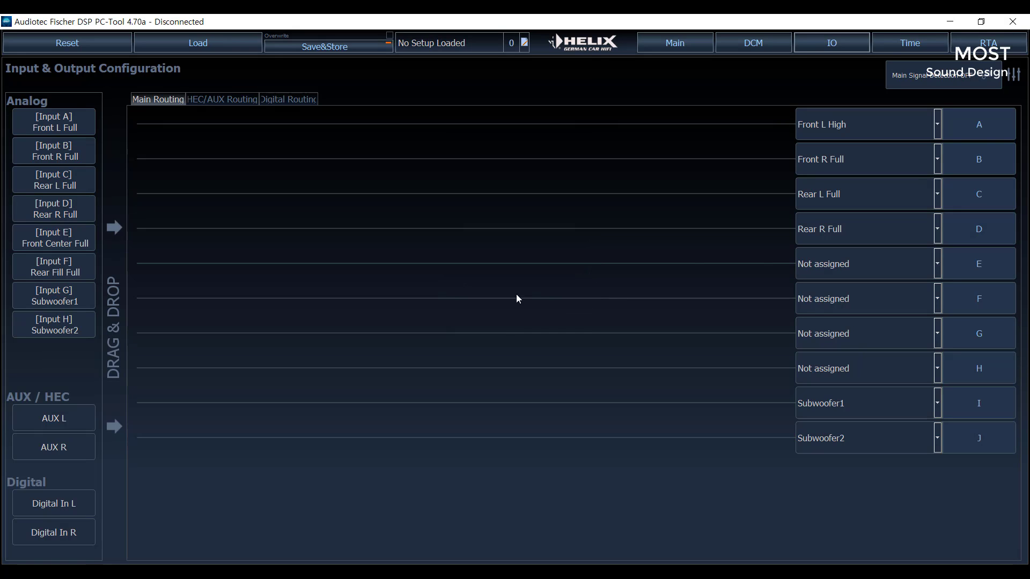
pyautogui.click(938, 158)
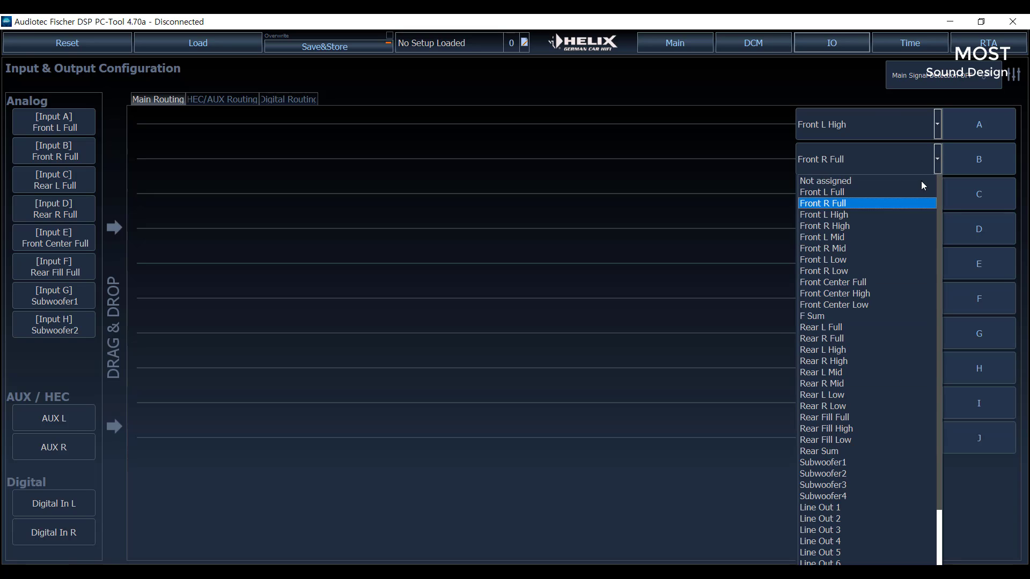
pyautogui.click(848, 226)
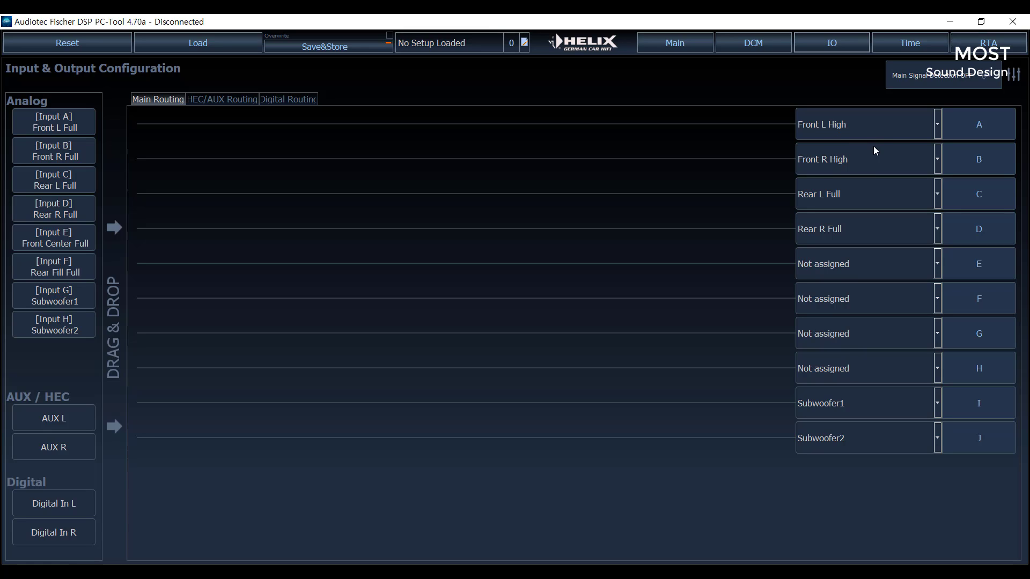
# - Assign output C to Front L Mid and output D to Front R Mid
pyautogui.click(938, 197)
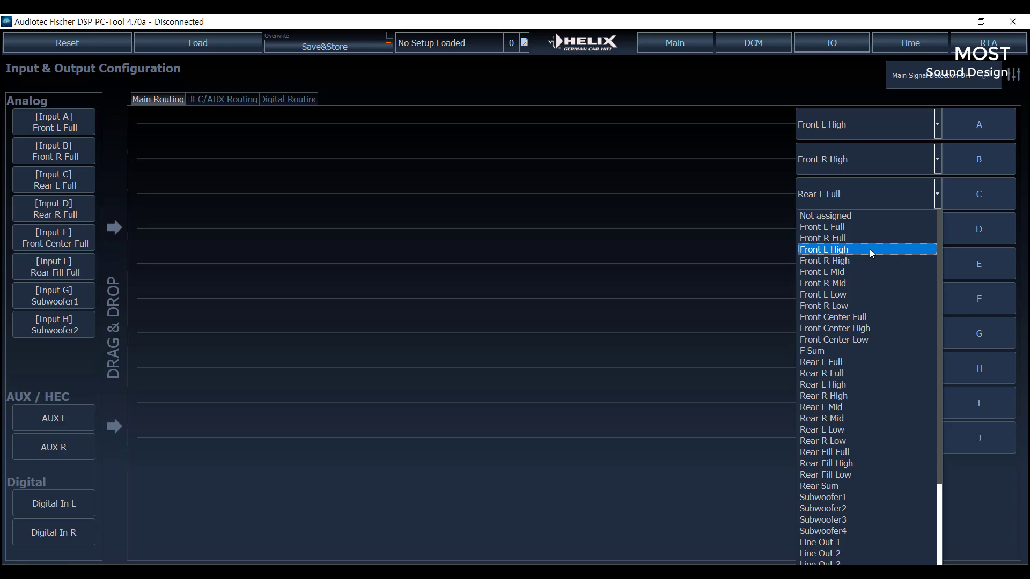
pyautogui.click(863, 272)
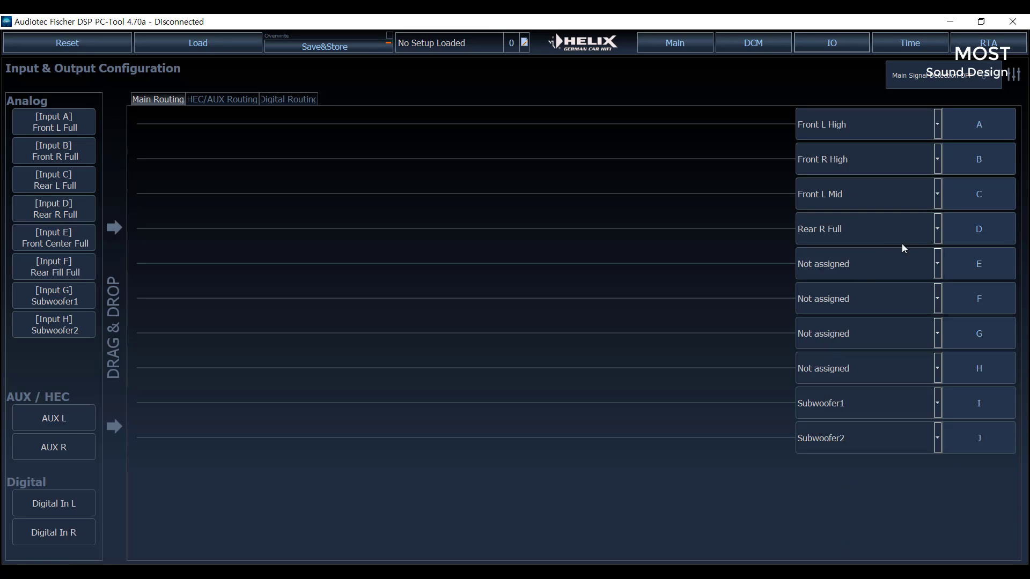
pyautogui.click(936, 231)
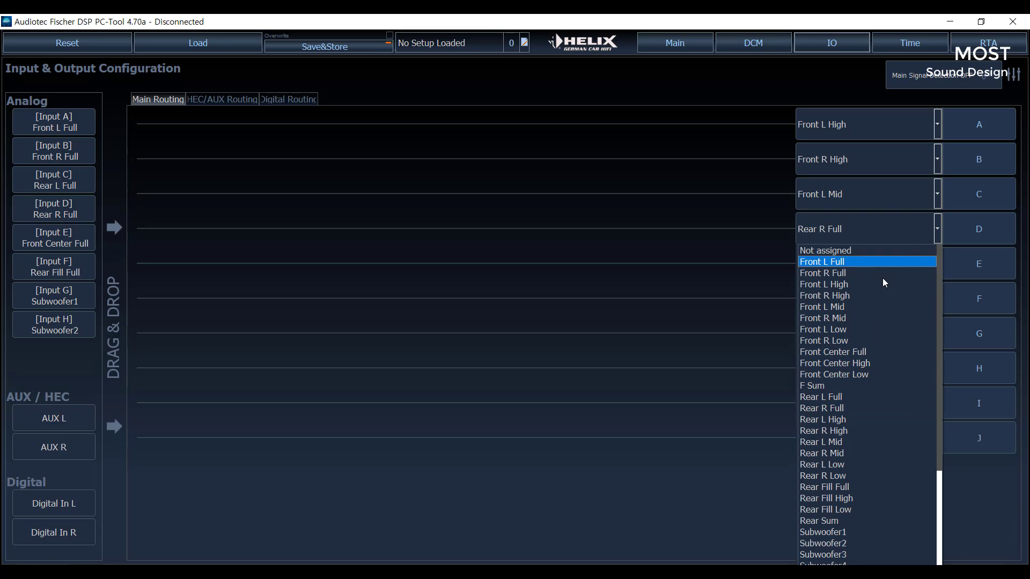
pyautogui.click(845, 322)
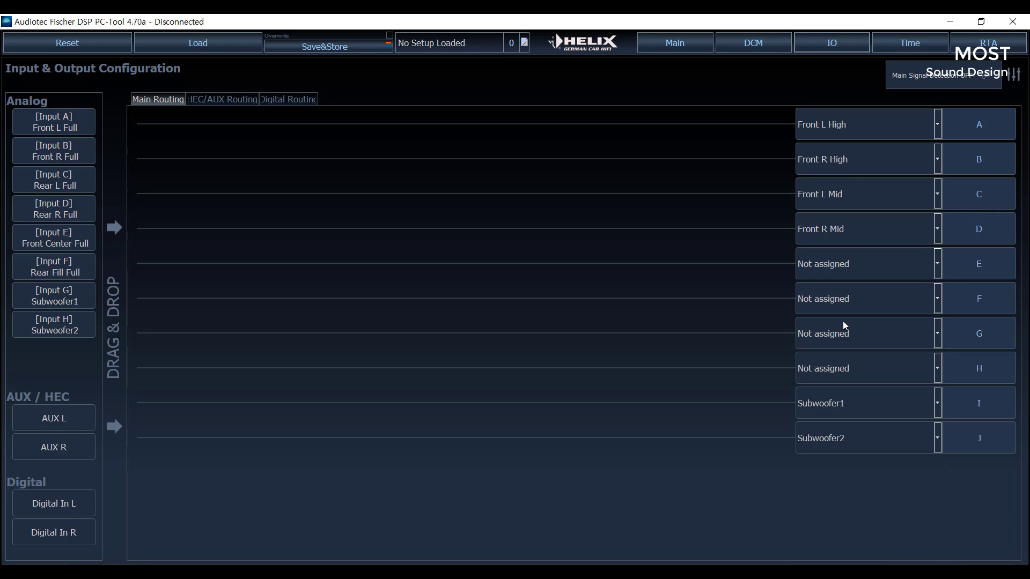
# - Assign output E to Front L Low and output F to Front R Low
pyautogui.click(938, 264)
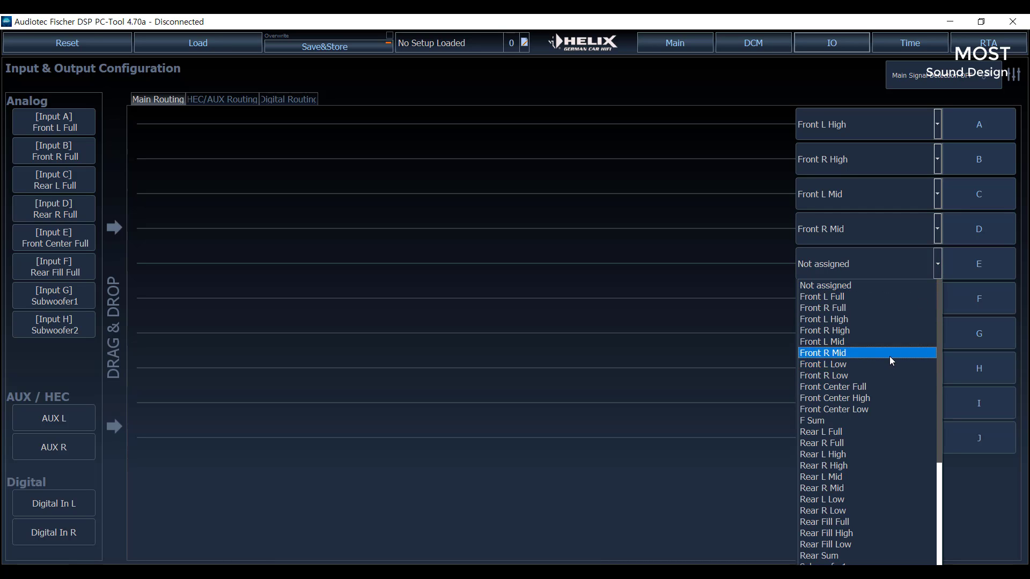
pyautogui.click(889, 354)
pyautogui.click(939, 268)
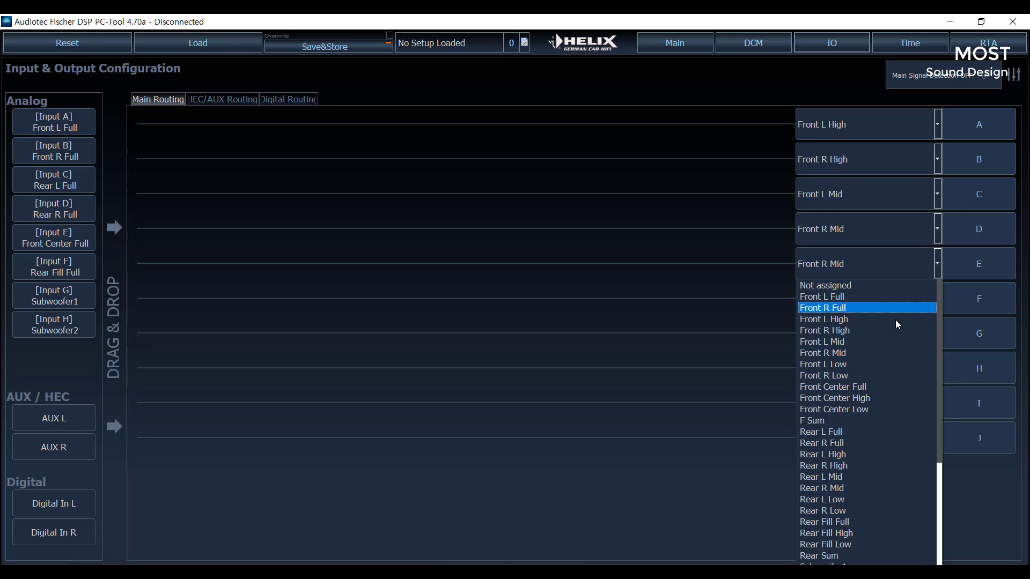
pyautogui.click(870, 363)
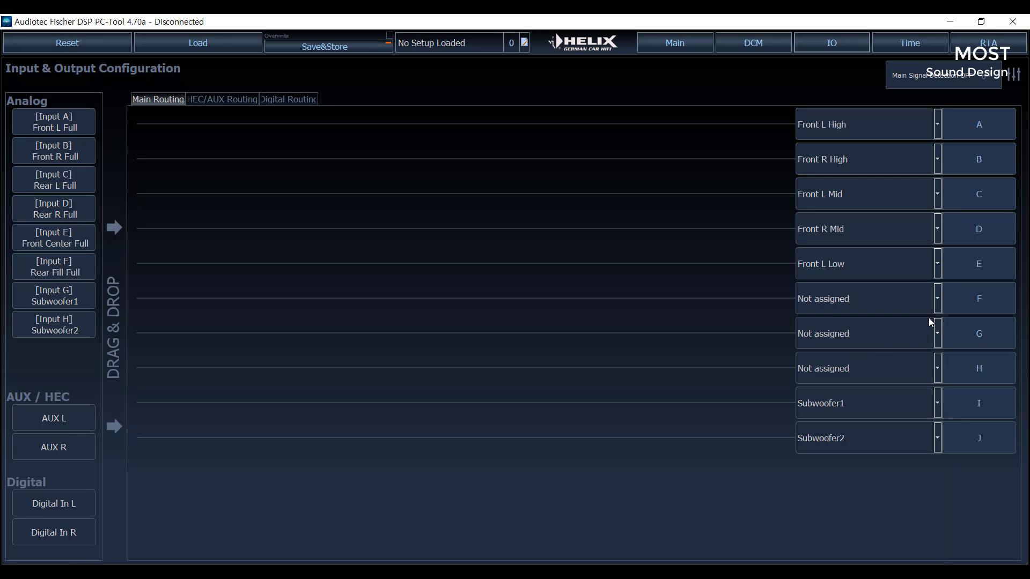
pyautogui.click(938, 301)
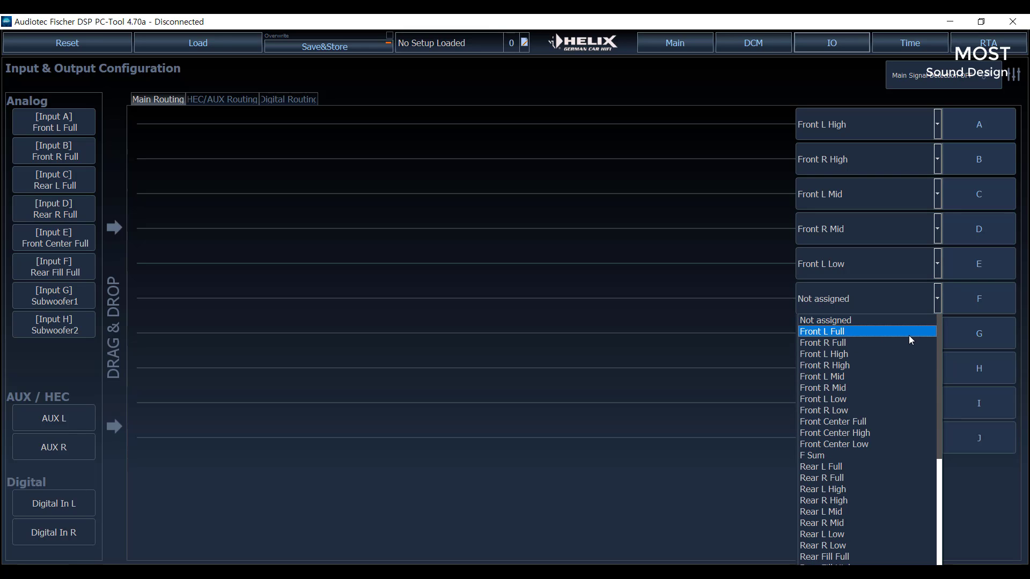
pyautogui.click(864, 409)
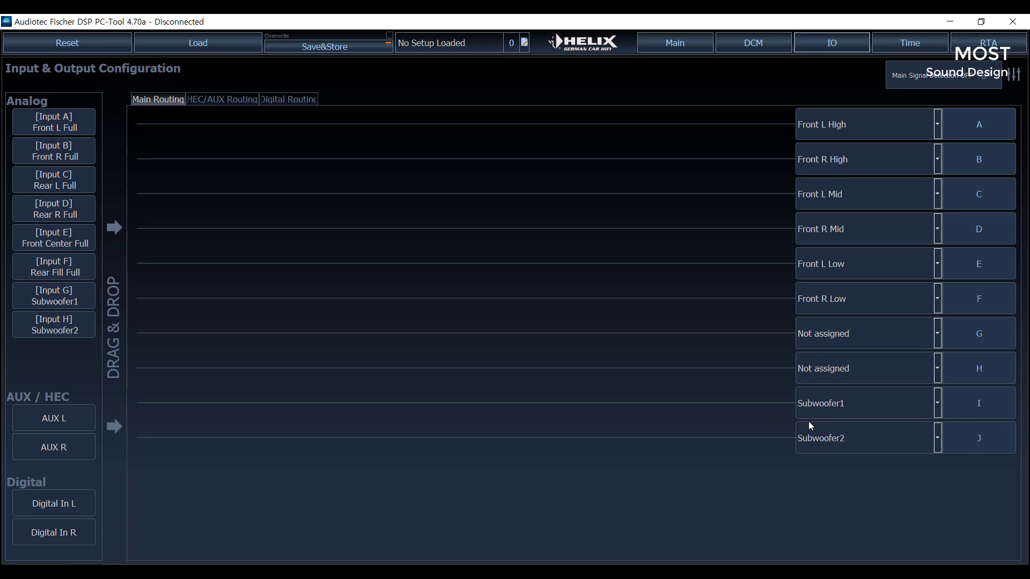
# - Assign output G to Subwoofer L and output H to Subwoofer R
pyautogui.click(939, 335)
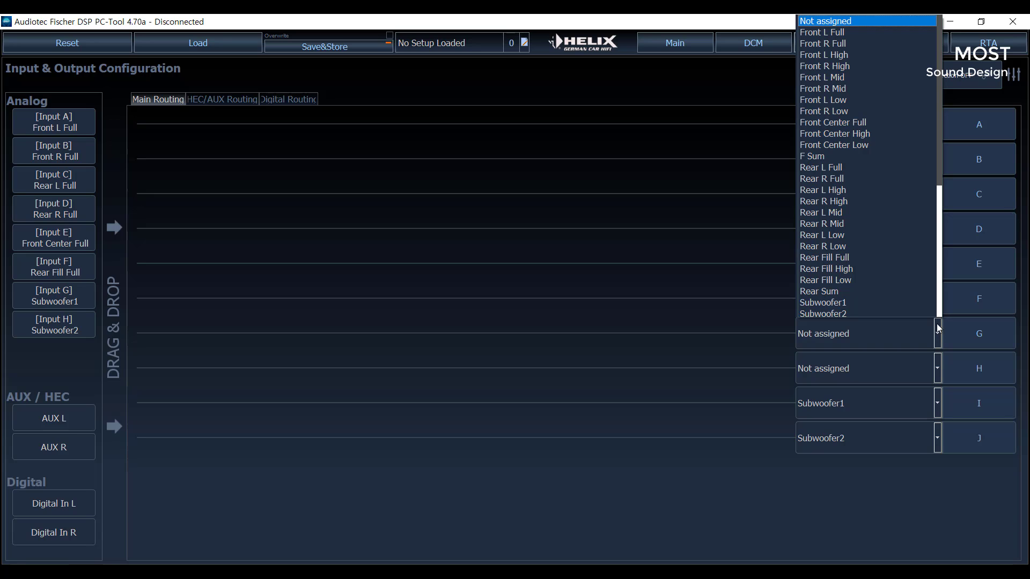
pyautogui.scroll(-5, 933, 294)
pyautogui.scroll(-2, 933, 293)
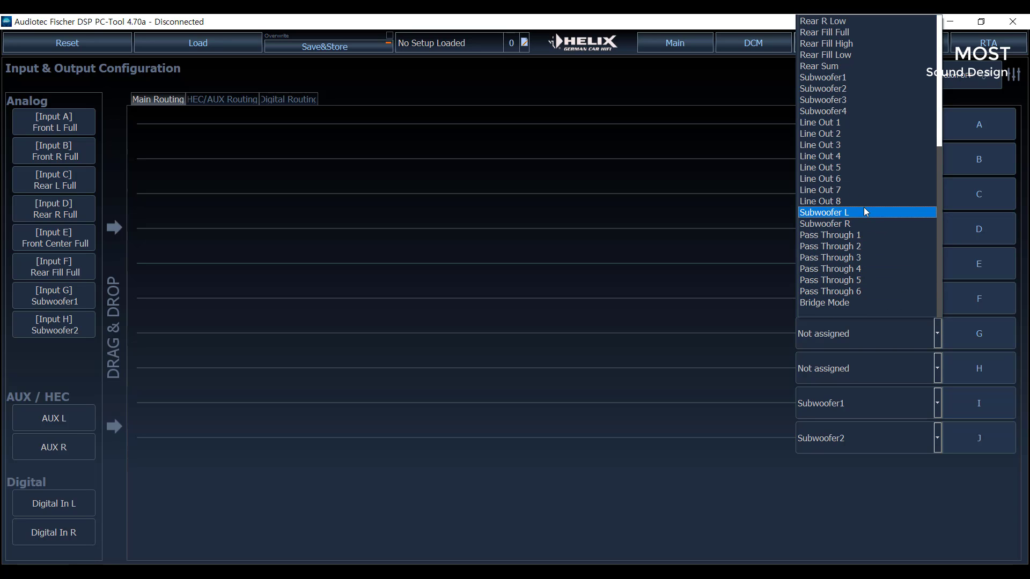
pyautogui.click(847, 212)
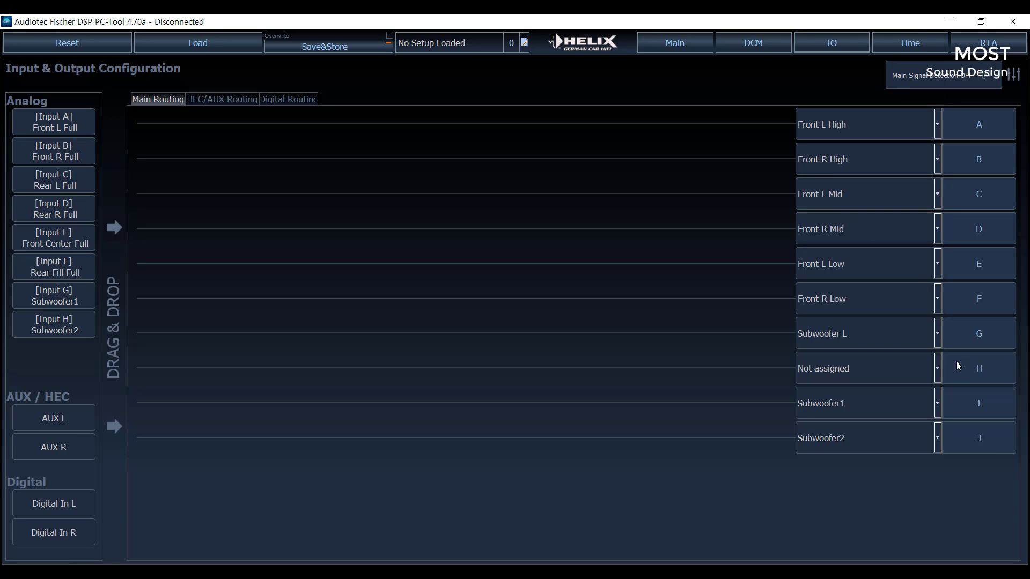
pyautogui.click(940, 372)
pyautogui.scroll(-2, 876, 290)
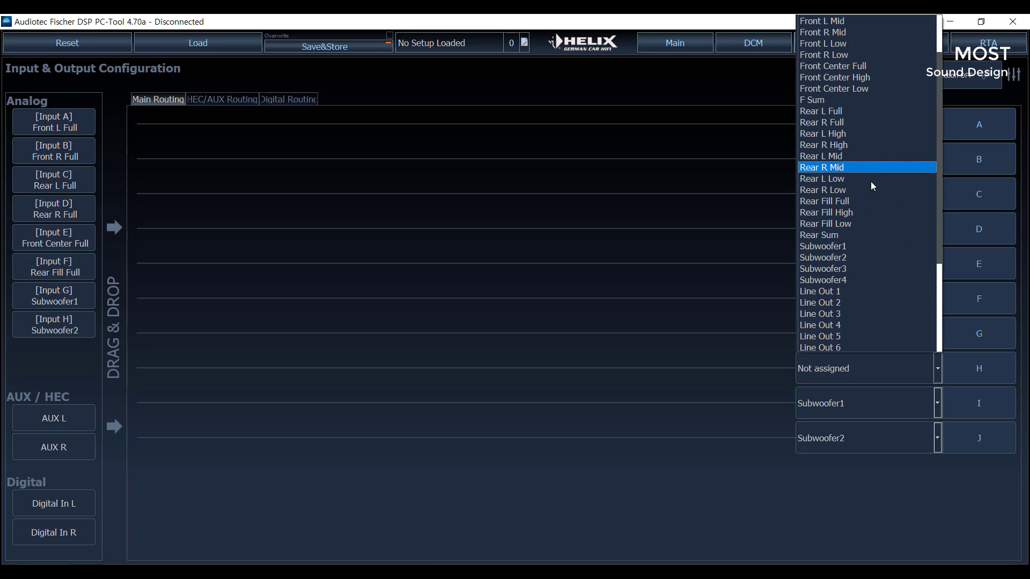
pyautogui.scroll(-2, 888, 275)
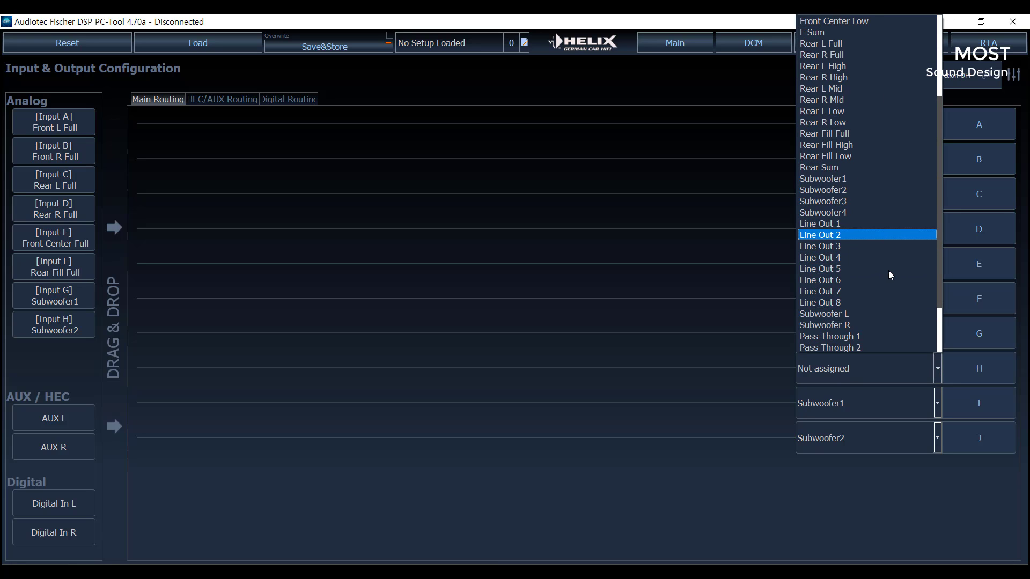
pyautogui.click(861, 326)
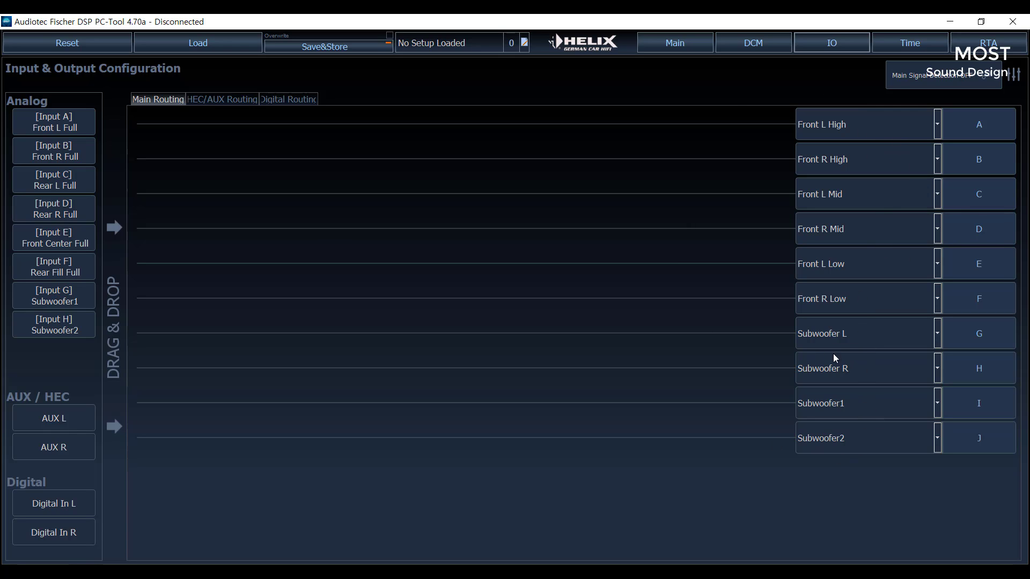
# - Try routing Front L Full to output A and Front R Full to output B, and clear both trial assignments again
pyautogui.click(49, 126)
pyautogui.moveTo(77, 125); pyautogui.dragTo(228, 130)
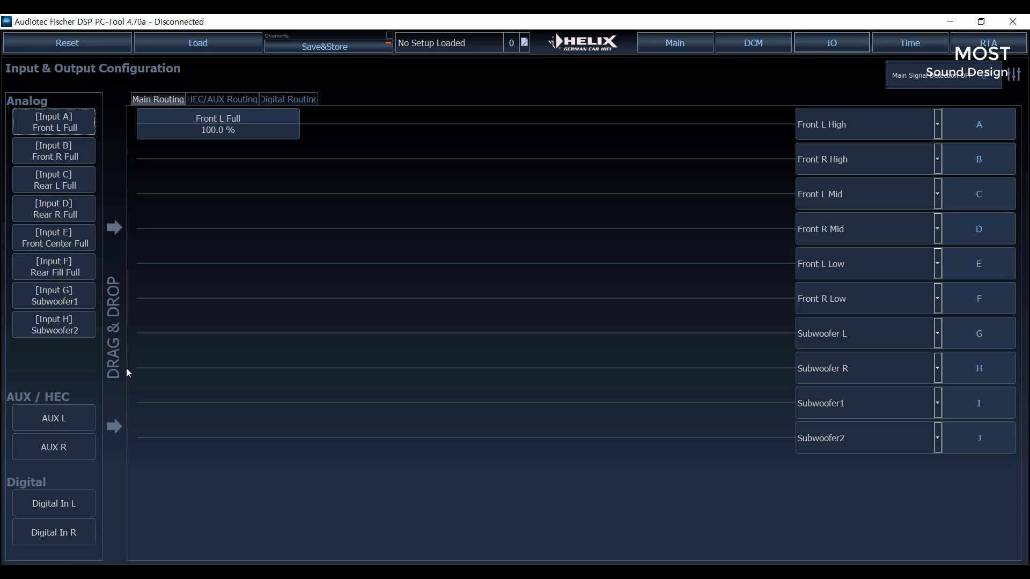
pyautogui.moveTo(86, 157); pyautogui.dragTo(215, 160)
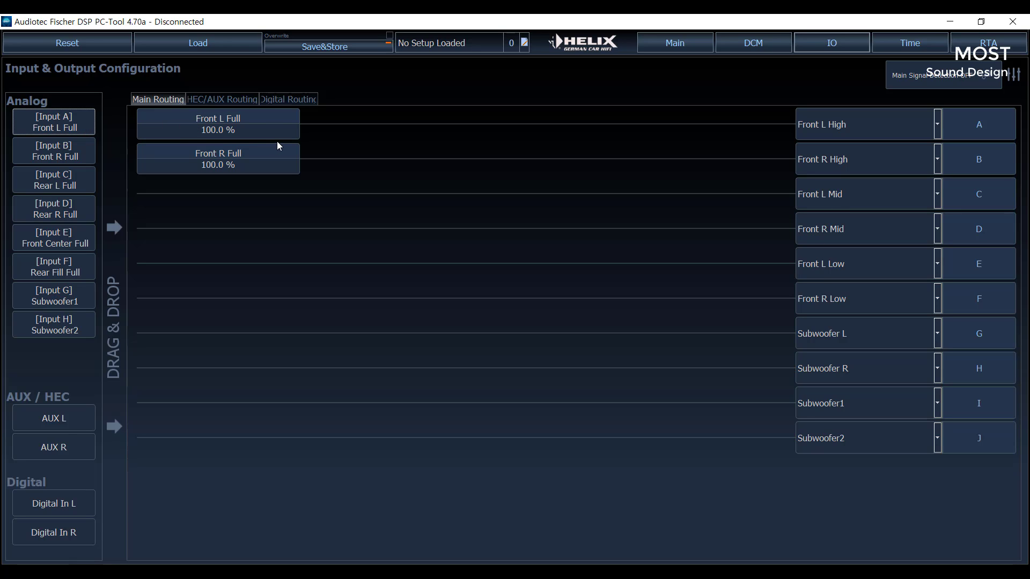
pyautogui.rightClick(283, 166)
pyautogui.rightClick(244, 126)
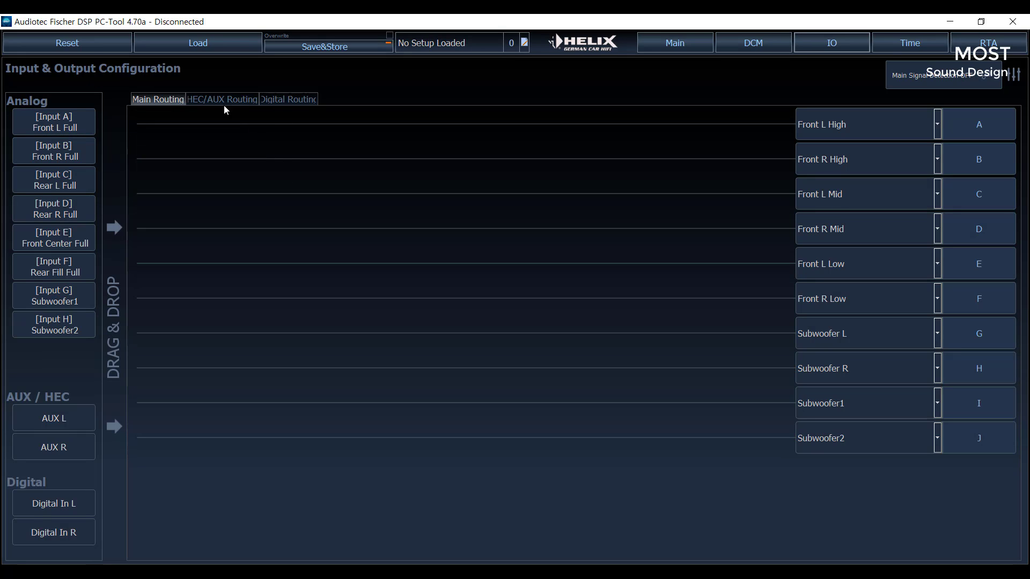
# - Route the Front L Full input to outputs A and C, and Front R Full to outputs B and D
pyautogui.moveTo(61, 116); pyautogui.dragTo(201, 131)
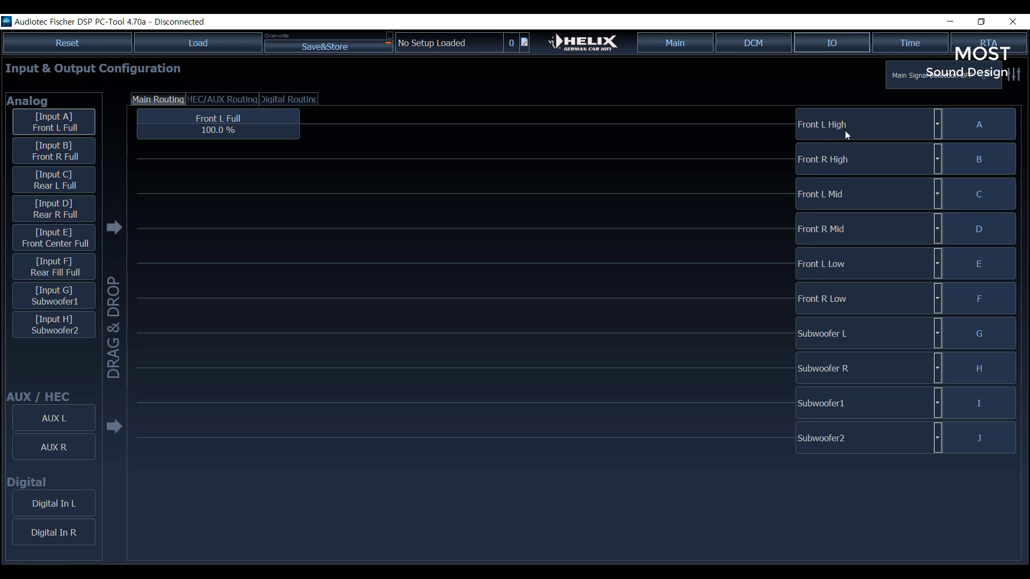
pyautogui.moveTo(56, 159); pyautogui.dragTo(197, 161)
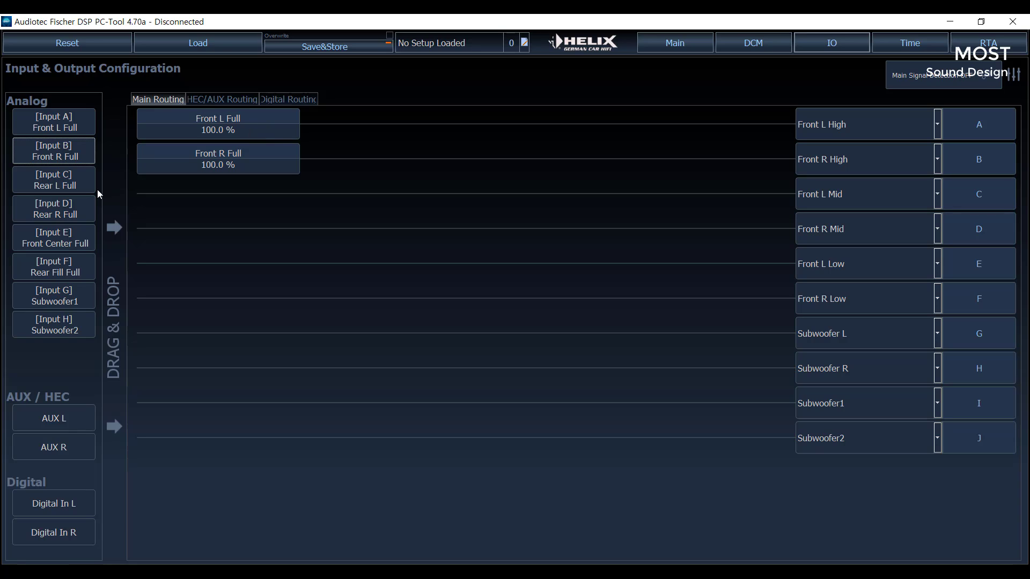
pyautogui.moveTo(69, 119); pyautogui.dragTo(223, 191)
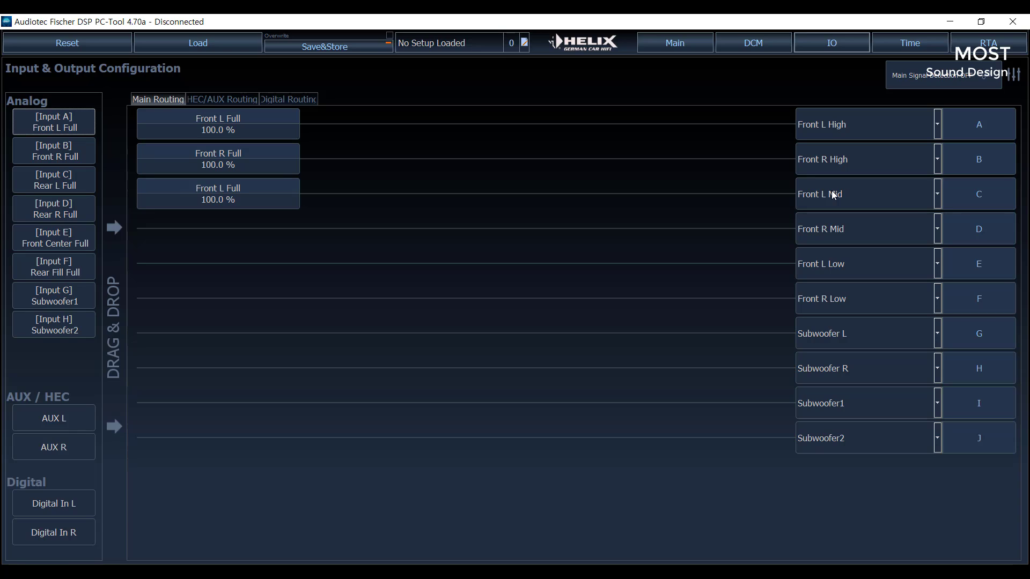
pyautogui.click(264, 163)
pyautogui.moveTo(264, 164); pyautogui.dragTo(265, 240)
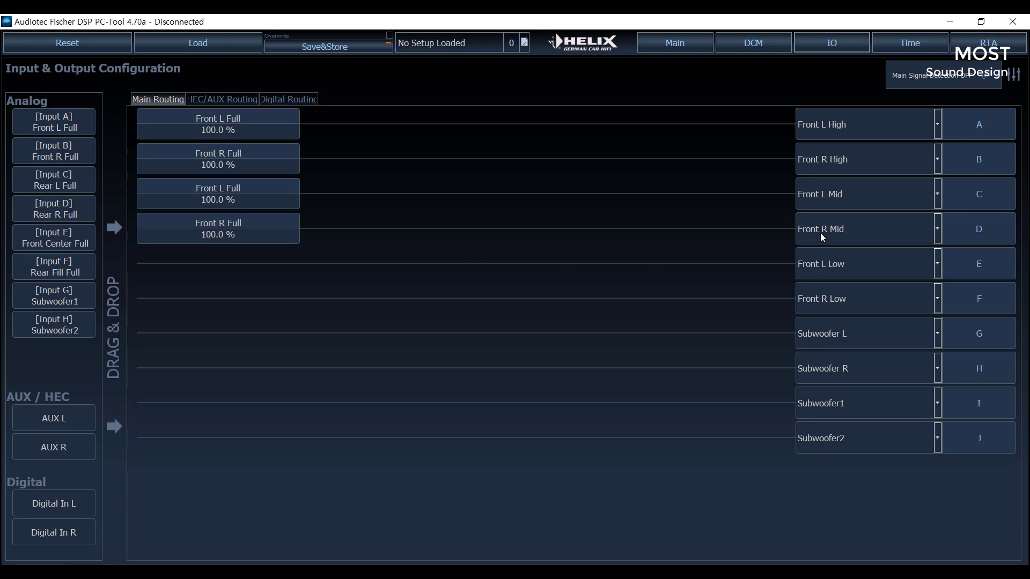
# - Copy the Front L Full signal to outputs E and G, and Front R Full to outputs F and H
pyautogui.moveTo(219, 197); pyautogui.dragTo(230, 268)
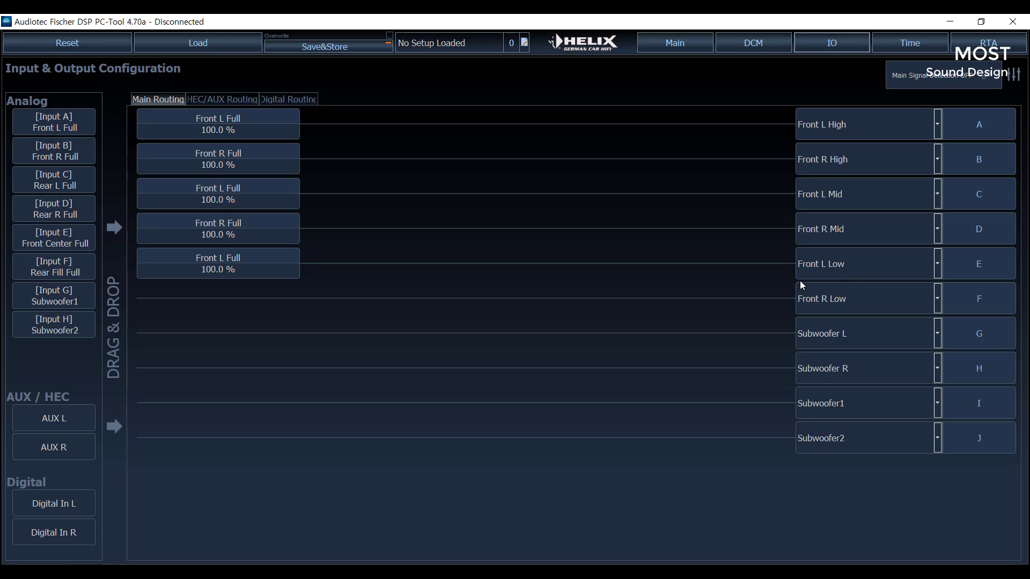
pyautogui.moveTo(210, 229); pyautogui.dragTo(214, 302)
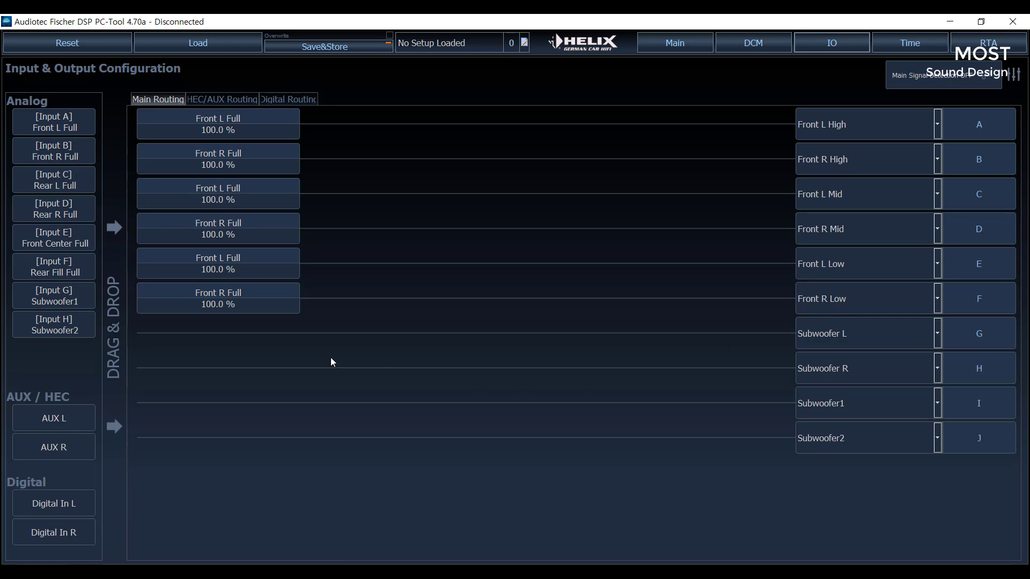
pyautogui.moveTo(248, 274); pyautogui.dragTo(249, 351)
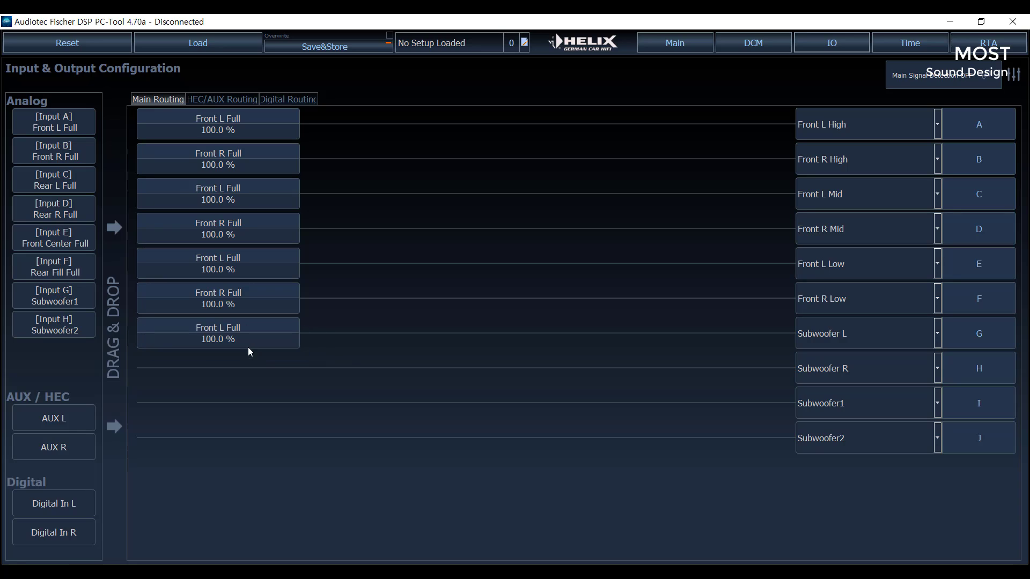
pyautogui.moveTo(235, 298); pyautogui.dragTo(262, 364)
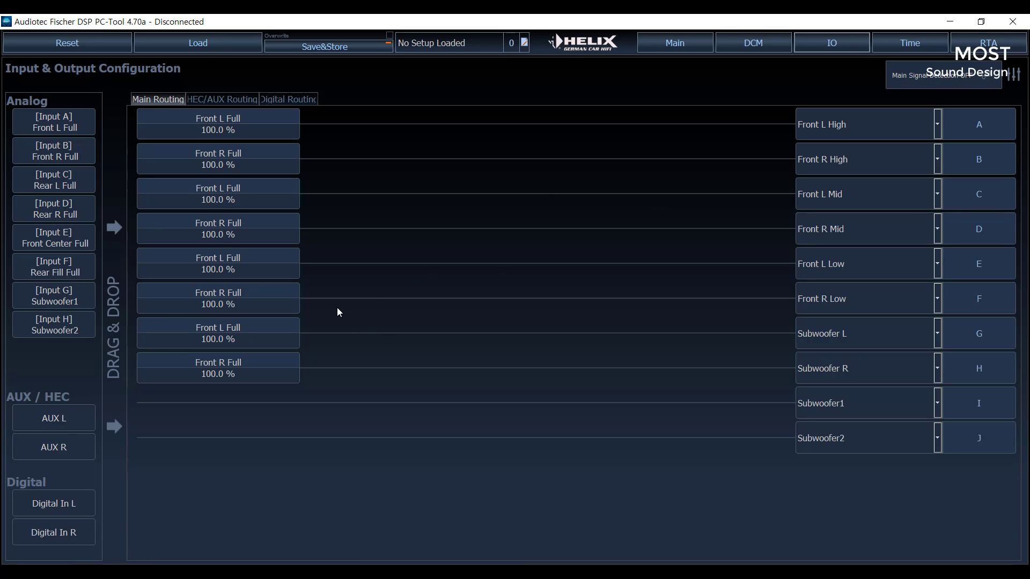
# - Remove the signals from outputs E to H and route Front L Full to E and G and Front R Full to F and H again
pyautogui.rightClick(280, 377)
pyautogui.rightClick(282, 336)
pyautogui.rightClick(272, 301)
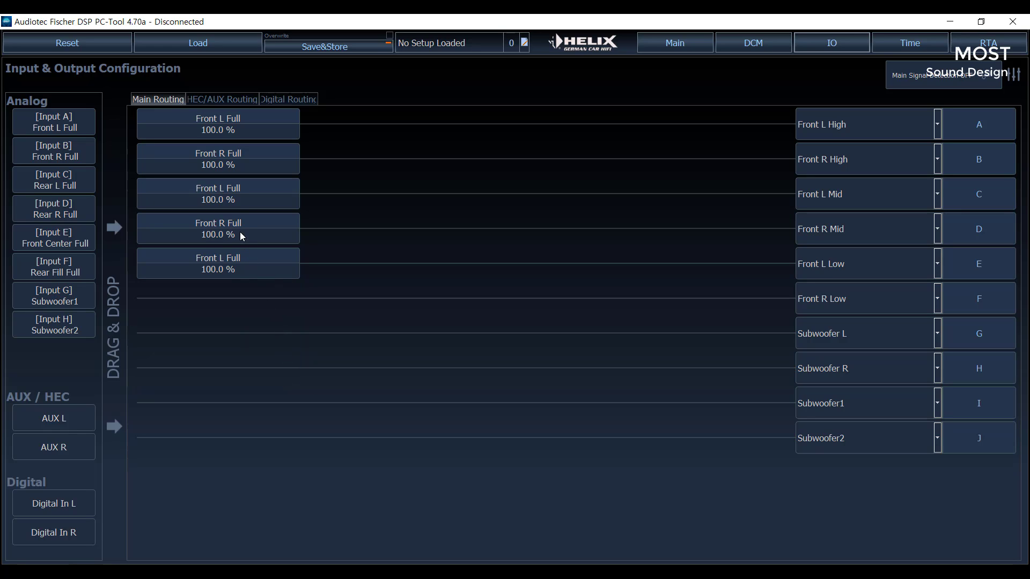
pyautogui.moveTo(239, 234)
pyautogui.mouseDown()
pyautogui.moveTo(249, 256)
pyautogui.moveTo(237, 232)
pyautogui.mouseUp()
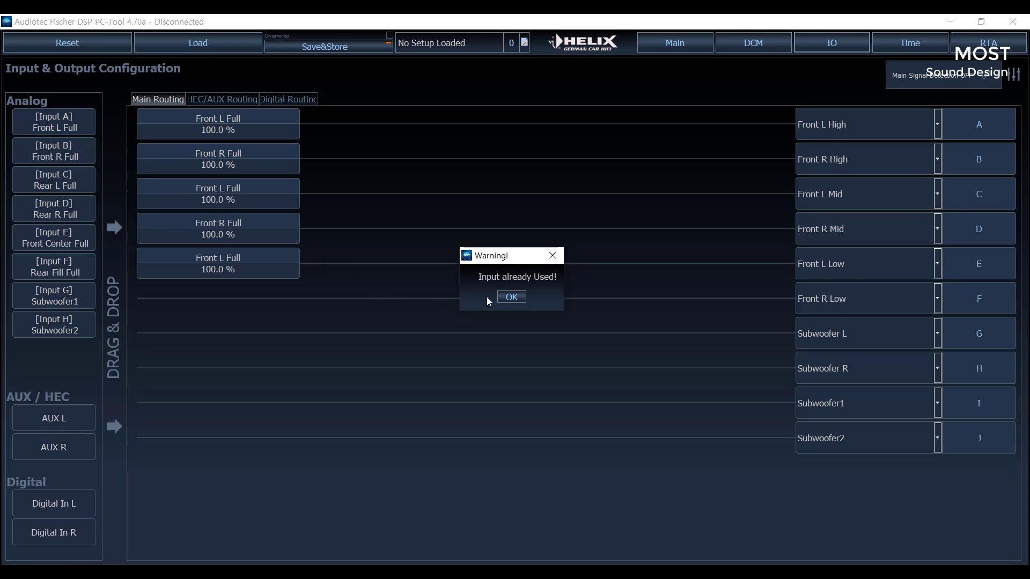
pyautogui.click(498, 297)
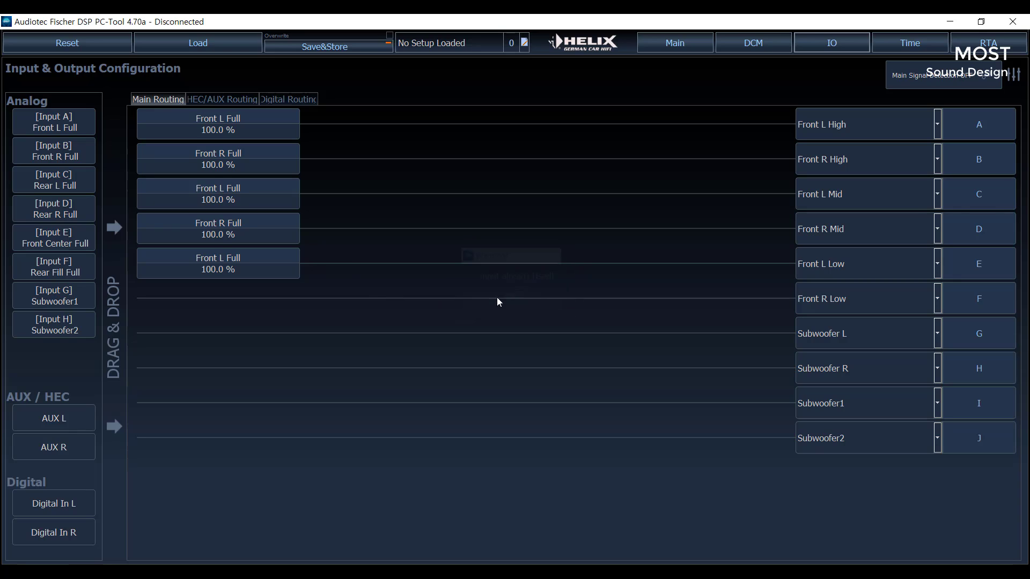
pyautogui.rightClick(233, 259)
pyautogui.moveTo(234, 192); pyautogui.dragTo(242, 371)
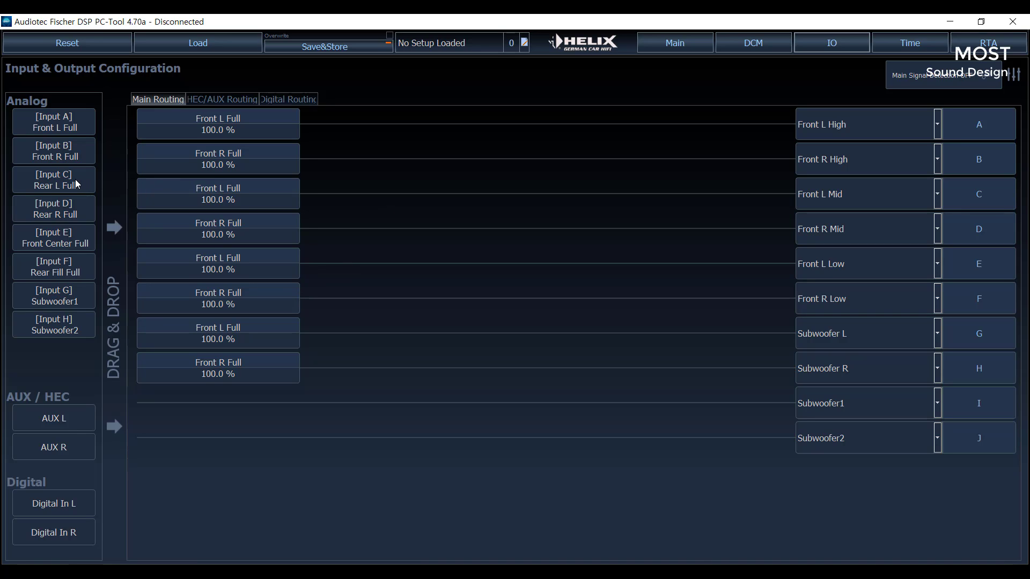
# - Add Rear L Full as a second input on outputs A and C, and Rear R Full on outputs B and D
pyautogui.moveTo(75, 179); pyautogui.dragTo(375, 126)
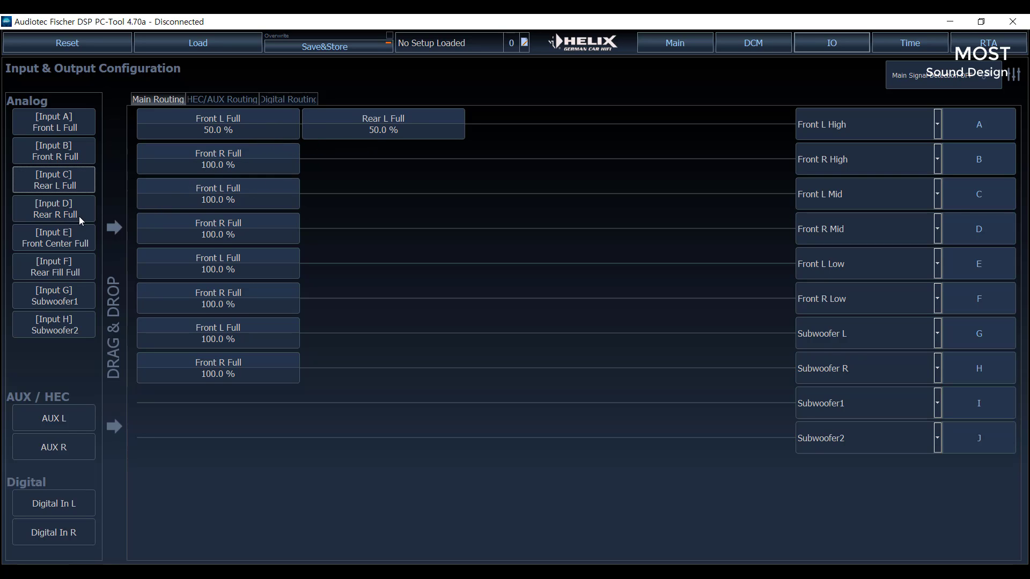
pyautogui.moveTo(79, 216); pyautogui.dragTo(372, 165)
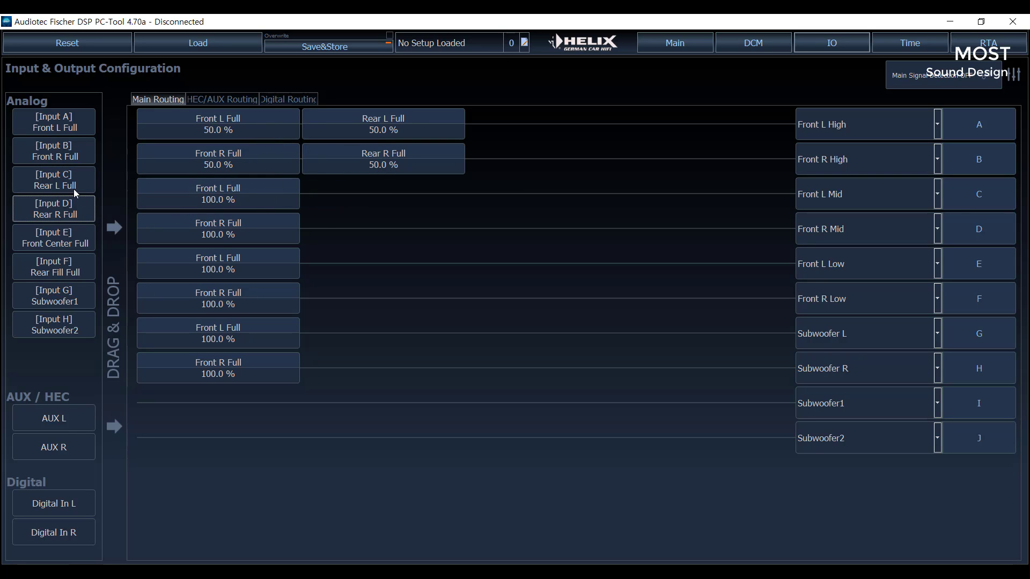
pyautogui.moveTo(74, 192); pyautogui.dragTo(394, 201)
pyautogui.moveTo(78, 213); pyautogui.dragTo(376, 232)
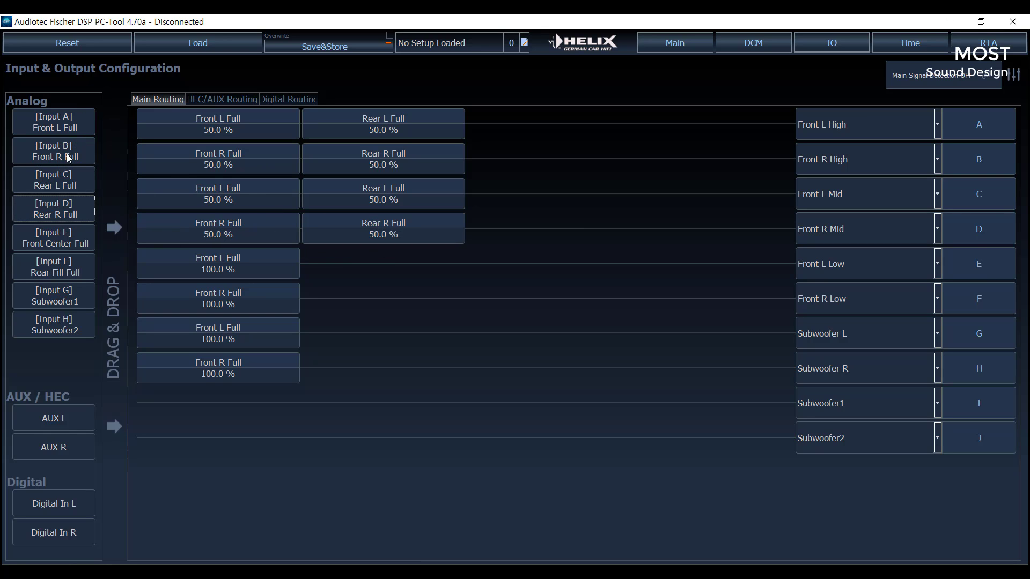
# - Remove the added Rear L Full and Rear R Full signals from outputs A to D
pyautogui.rightClick(326, 223)
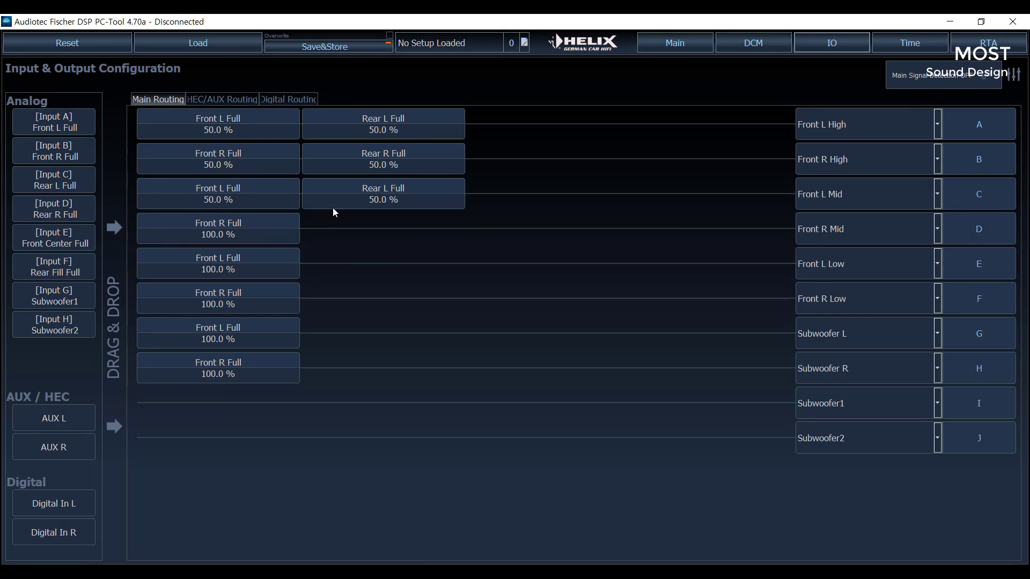
pyautogui.rightClick(338, 186)
pyautogui.rightClick(350, 166)
pyautogui.rightClick(372, 121)
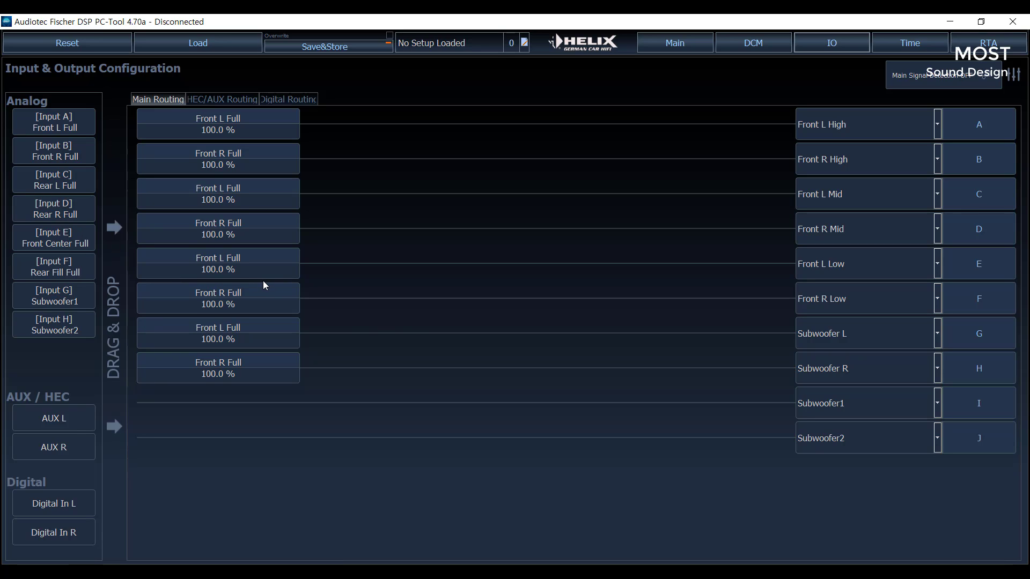
# - Replace the input signal of output E with Rear L Full and that of output F with Rear R Full
pyautogui.doubleClick(271, 296)
pyautogui.doubleClick(261, 266)
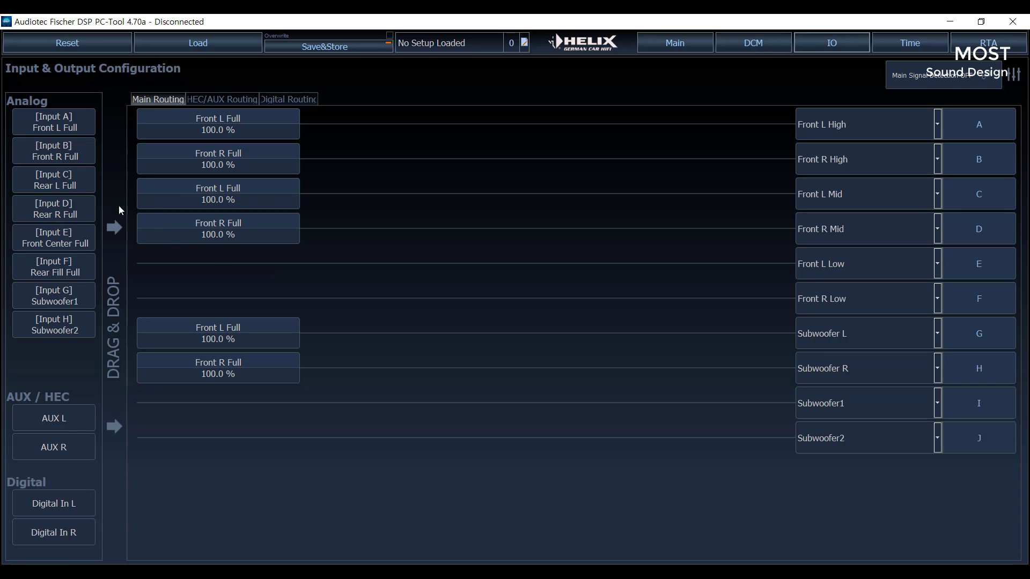
pyautogui.moveTo(82, 188); pyautogui.dragTo(237, 269)
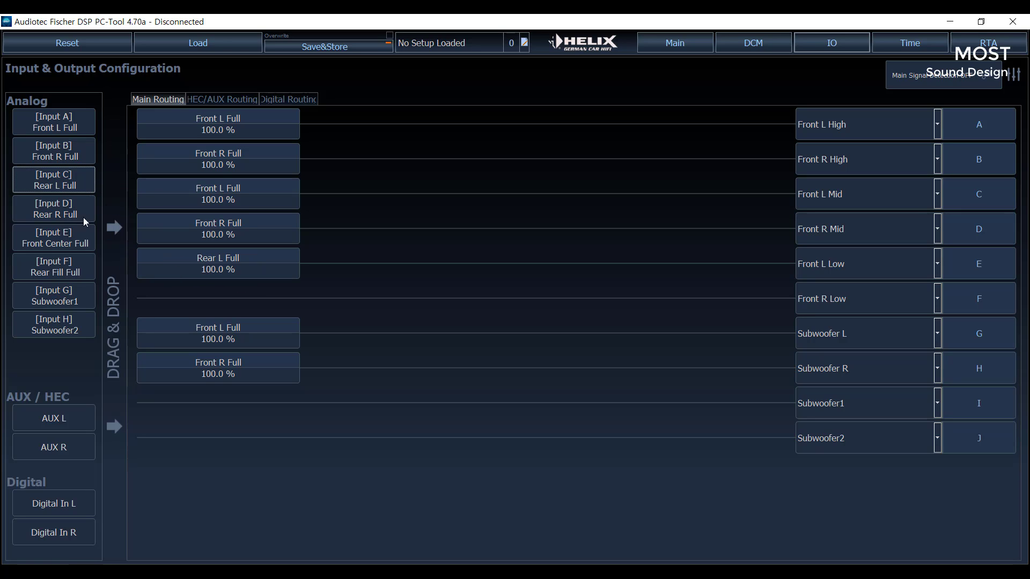
pyautogui.moveTo(83, 217); pyautogui.dragTo(221, 294)
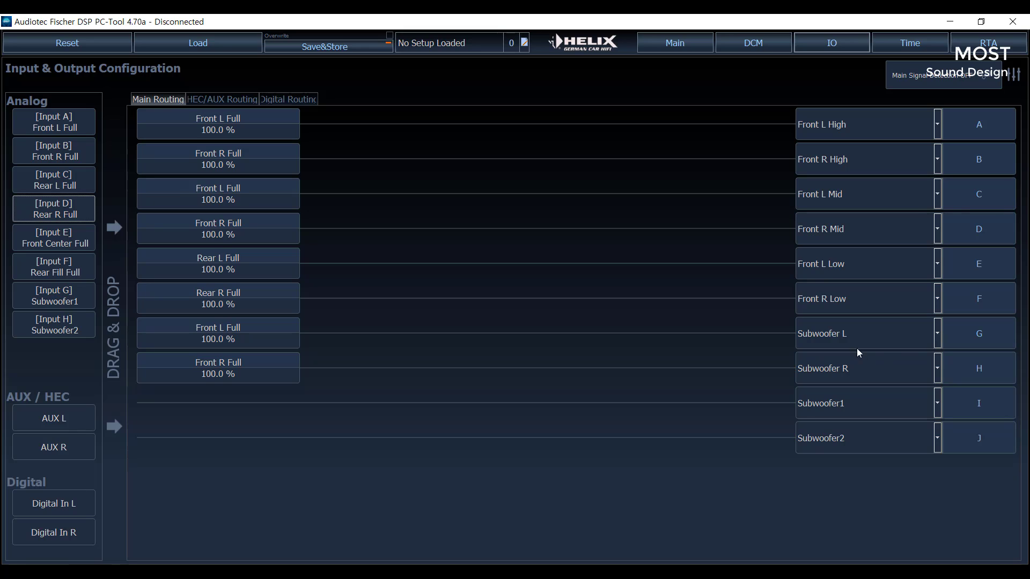
# - Assign output G to the Rear L Full channel and output H to the Rear R Full channel
pyautogui.click(938, 332)
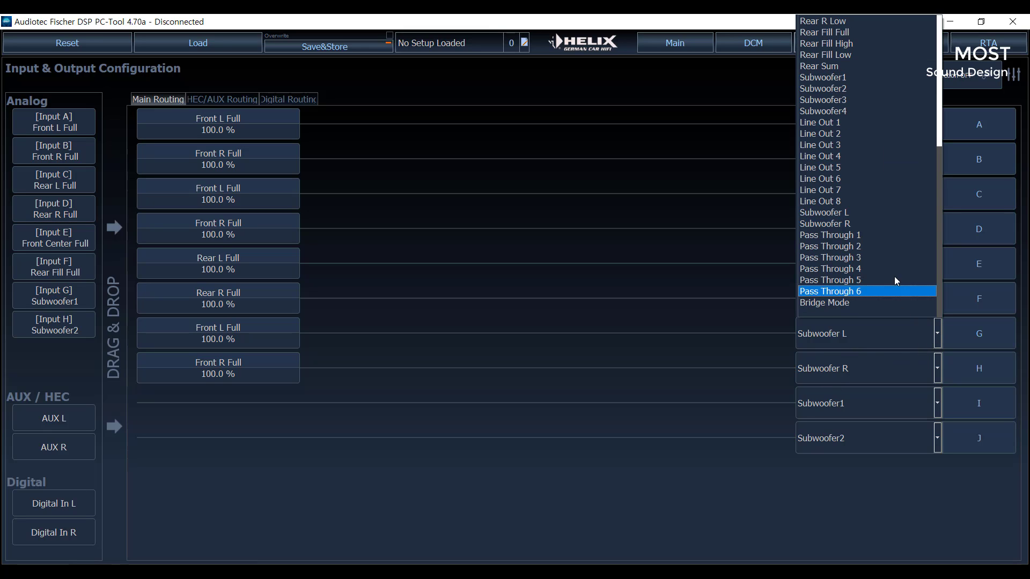
pyautogui.scroll(2, 891, 256)
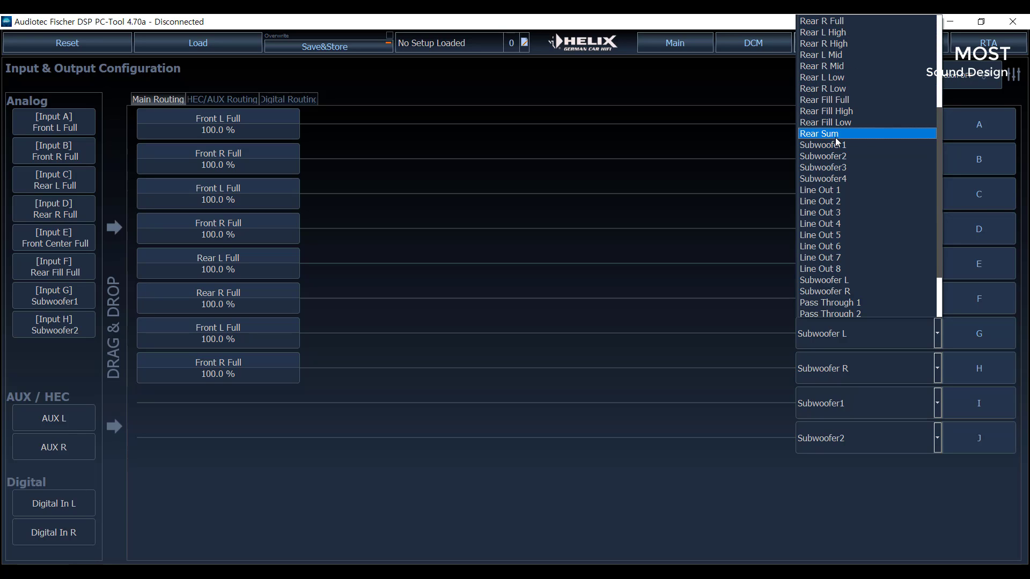
pyautogui.scroll(5, 837, 136)
pyautogui.scroll(-1, 853, 133)
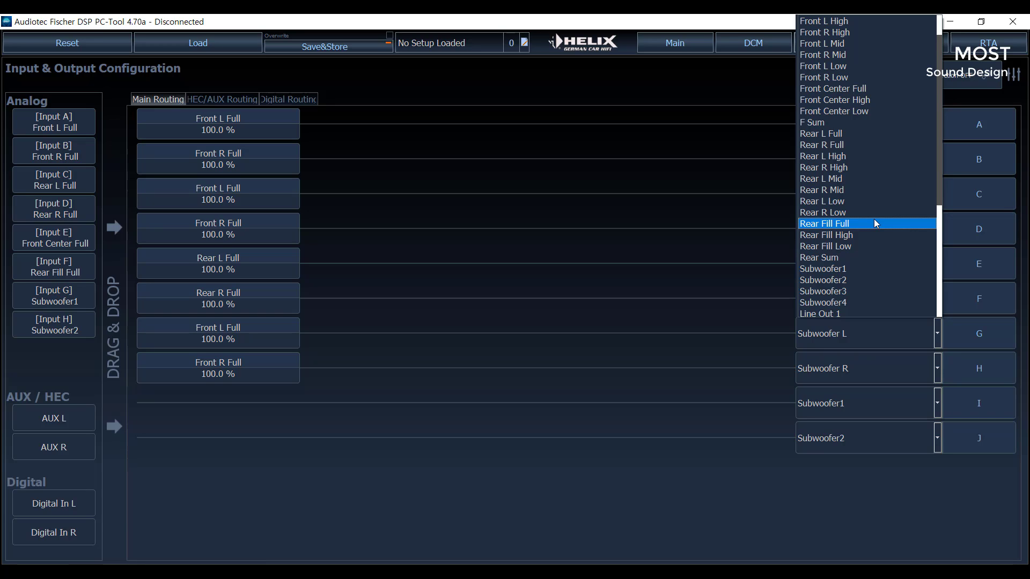
pyautogui.click(849, 137)
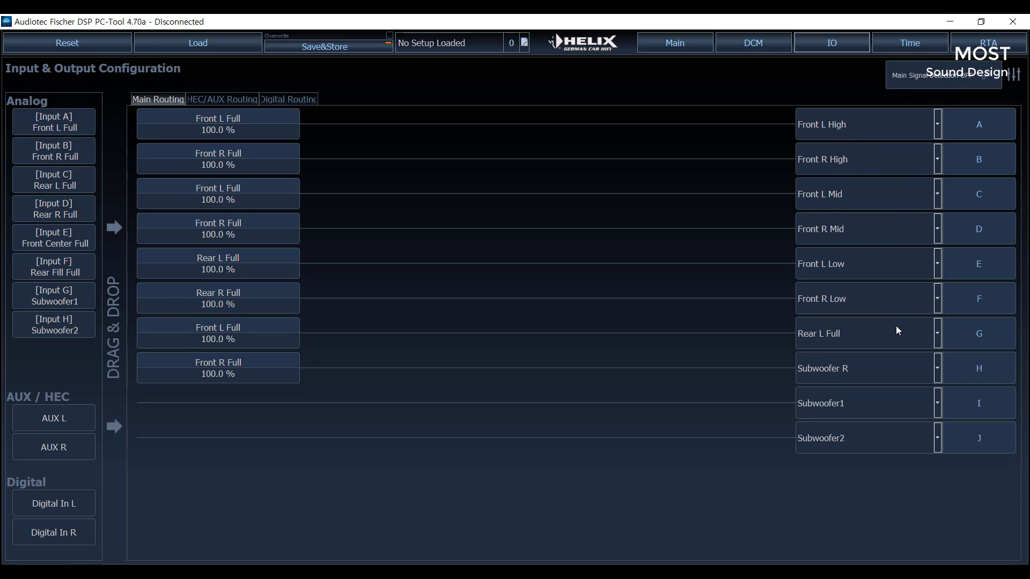
pyautogui.click(940, 372)
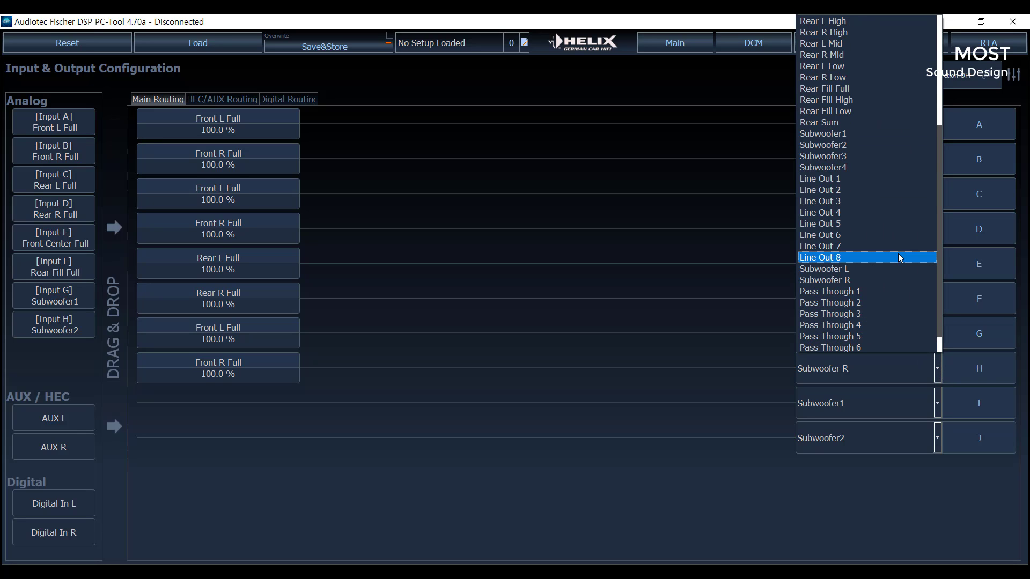
pyautogui.scroll(1, 864, 194)
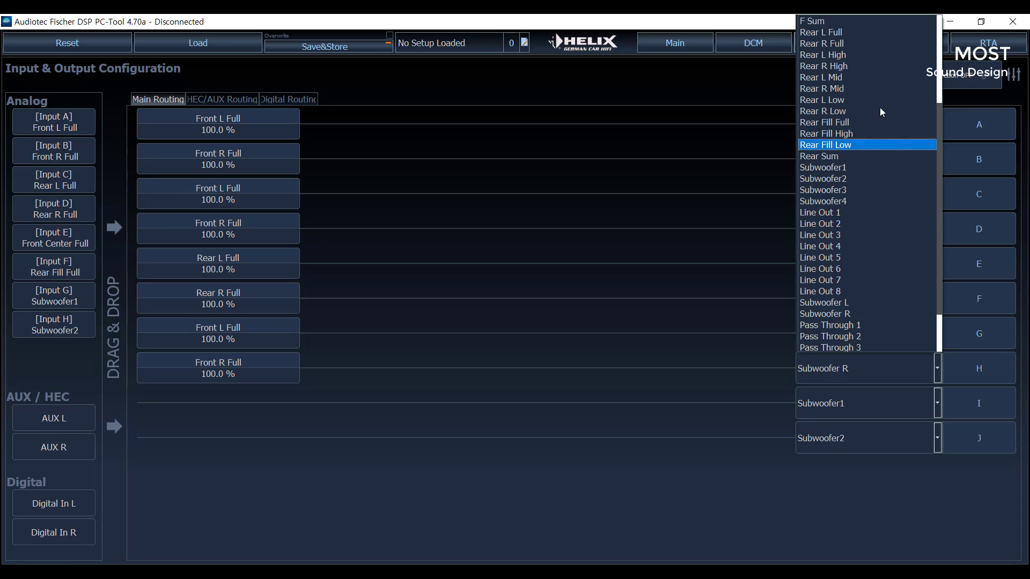
pyautogui.click(847, 43)
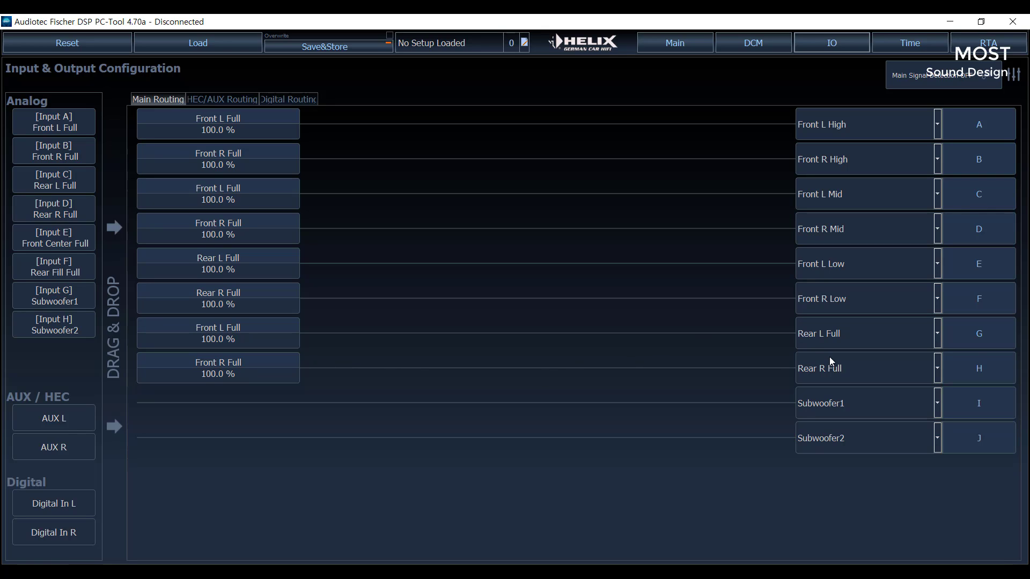
# - Remove the input signals of outputs E and F and route Rear L Full to E and Rear R Full to F again
pyautogui.doubleClick(228, 252)
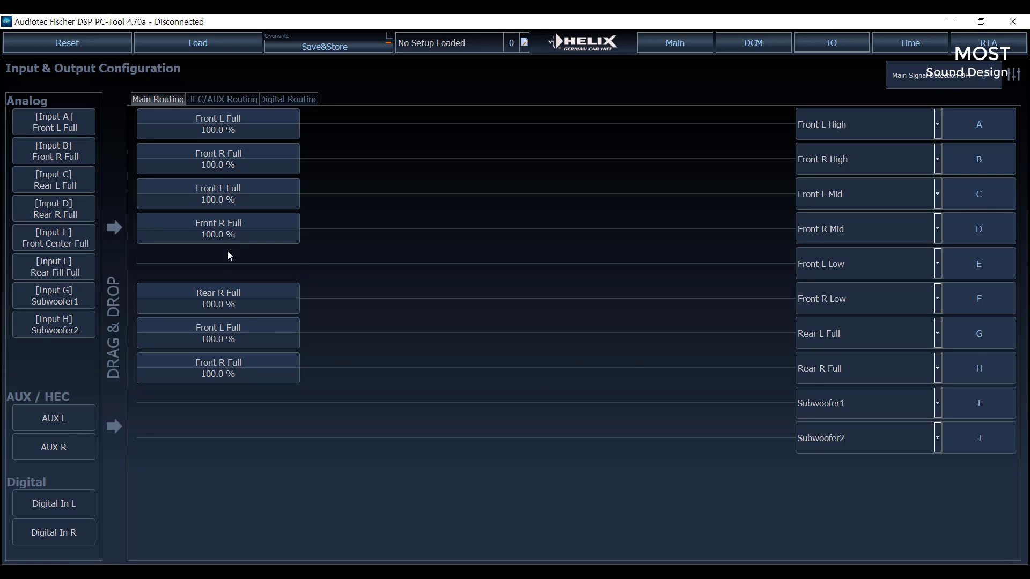
pyautogui.doubleClick(234, 290)
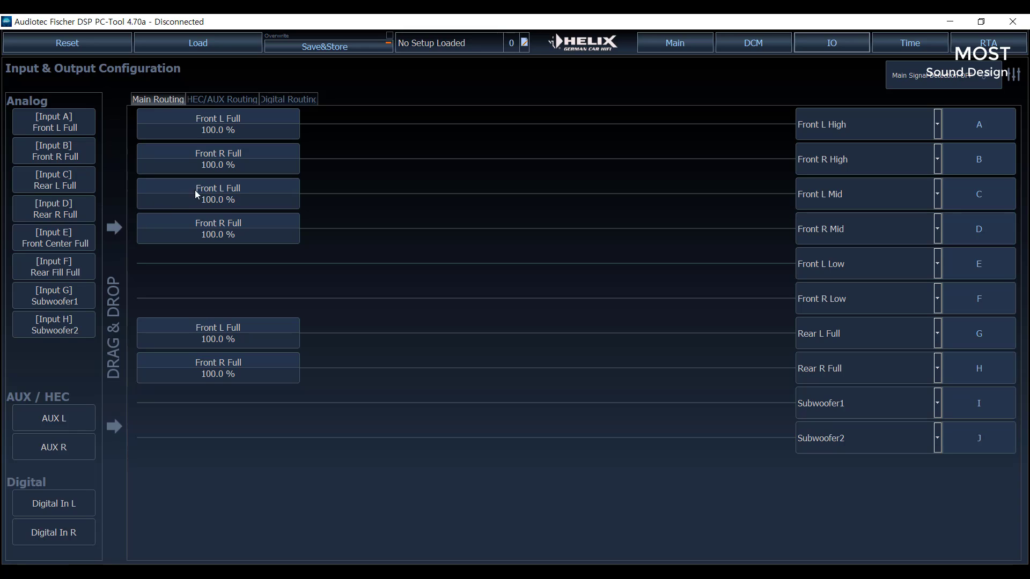
pyautogui.moveTo(195, 190)
pyautogui.mouseDown()
pyautogui.moveTo(230, 213)
pyautogui.moveTo(206, 272)
pyautogui.moveTo(215, 255)
pyautogui.moveTo(200, 196)
pyautogui.mouseUp()
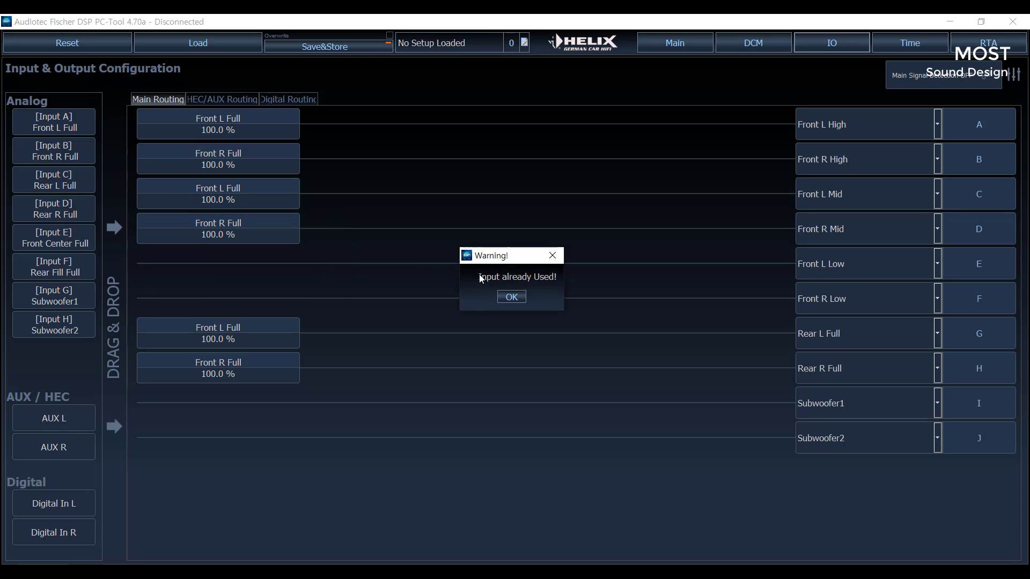
pyautogui.click(510, 297)
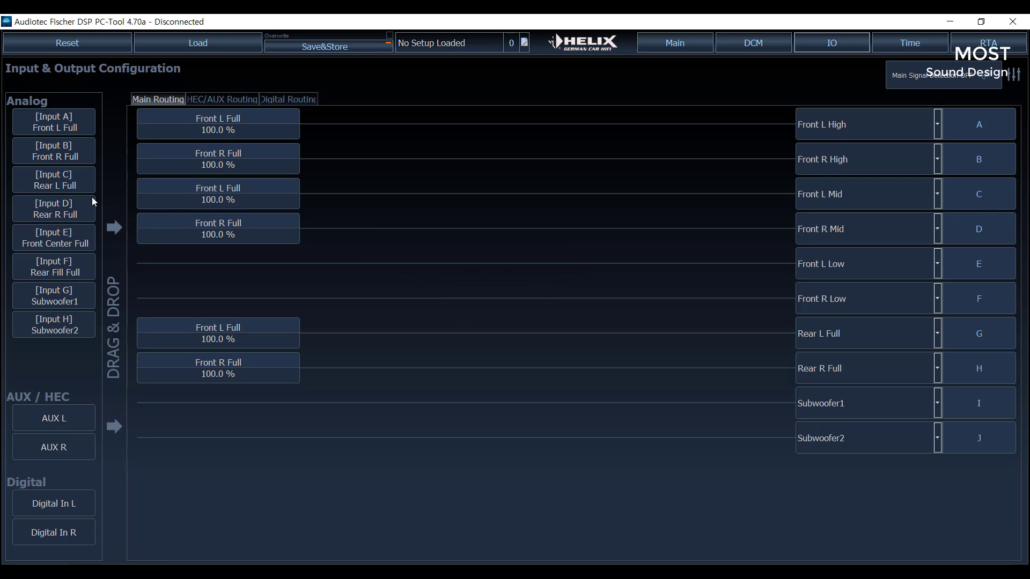
pyautogui.moveTo(61, 180); pyautogui.dragTo(208, 264)
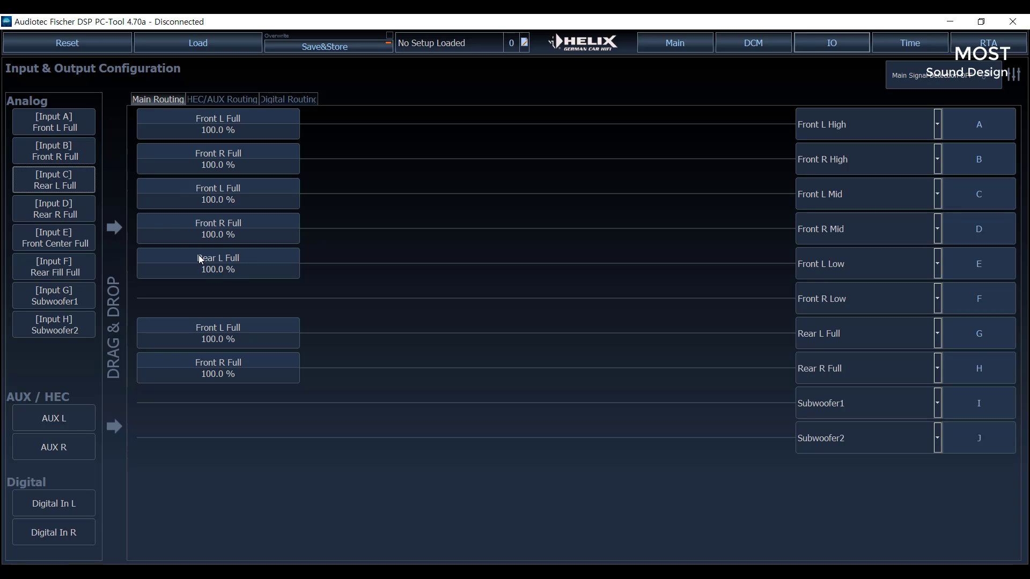
pyautogui.moveTo(65, 214); pyautogui.dragTo(214, 294)
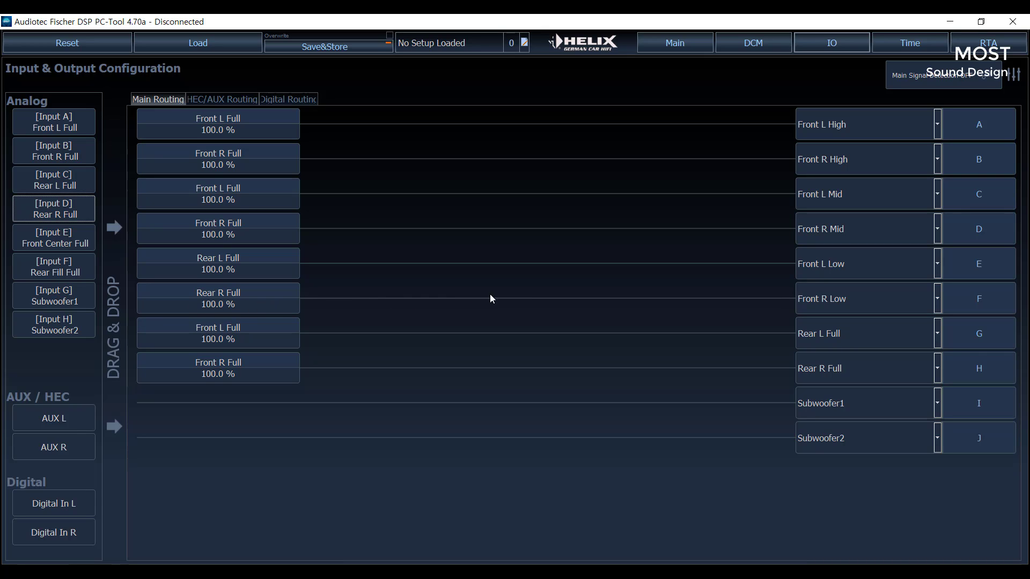
# - Replace the input signal of output E with Front L Full and that of output F with Front R Full
pyautogui.rightClick(248, 263)
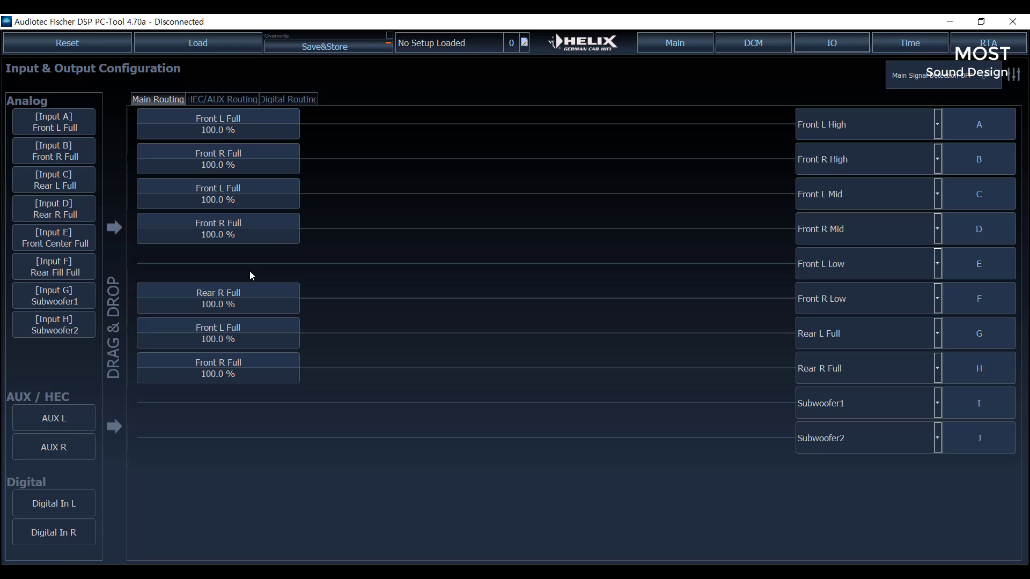
pyautogui.rightClick(252, 298)
pyautogui.click(235, 195)
pyautogui.moveTo(234, 195); pyautogui.dragTo(230, 300)
# - Replace the input signal of output G with Rear L Full and that of output H with Rear R Full
pyautogui.rightClick(233, 340)
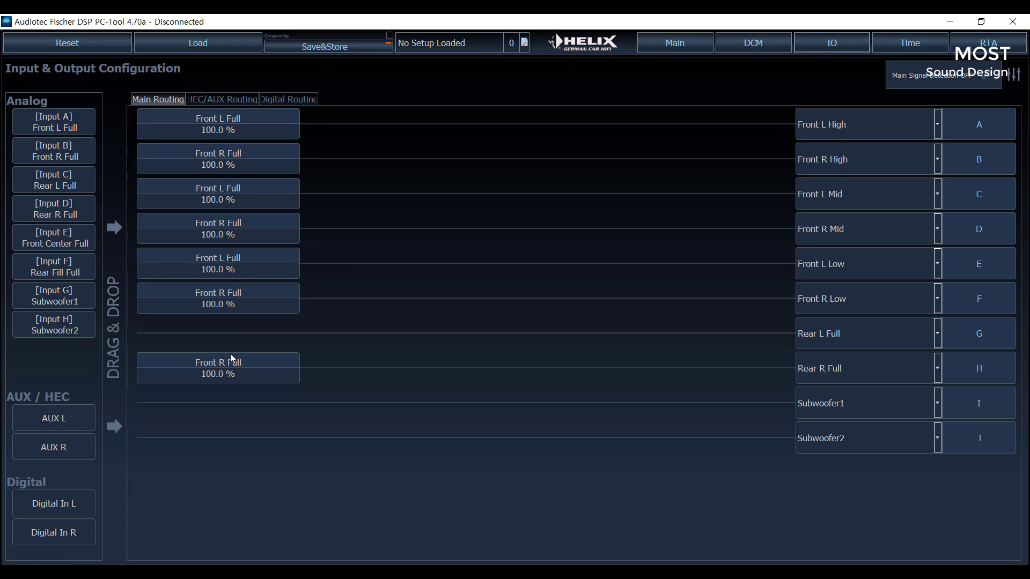
pyautogui.rightClick(230, 363)
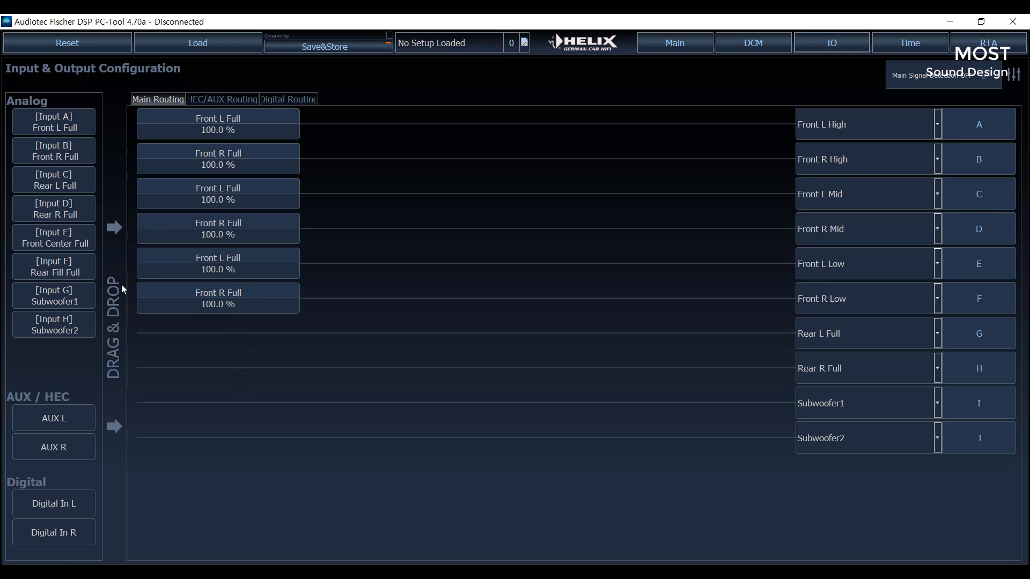
pyautogui.moveTo(75, 185); pyautogui.dragTo(239, 334)
pyautogui.moveTo(75, 211); pyautogui.dragTo(156, 360)
pyautogui.moveTo(242, 380); pyautogui.dragTo(248, 370)
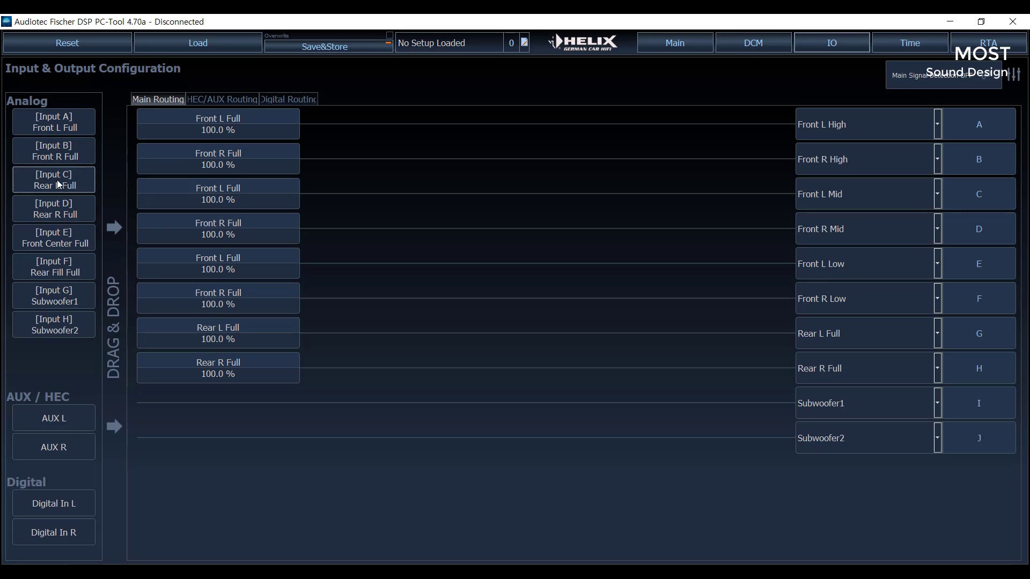
# - Route Rear L Full to output I and Rear R Full to output J
pyautogui.moveTo(57, 179); pyautogui.dragTo(218, 407)
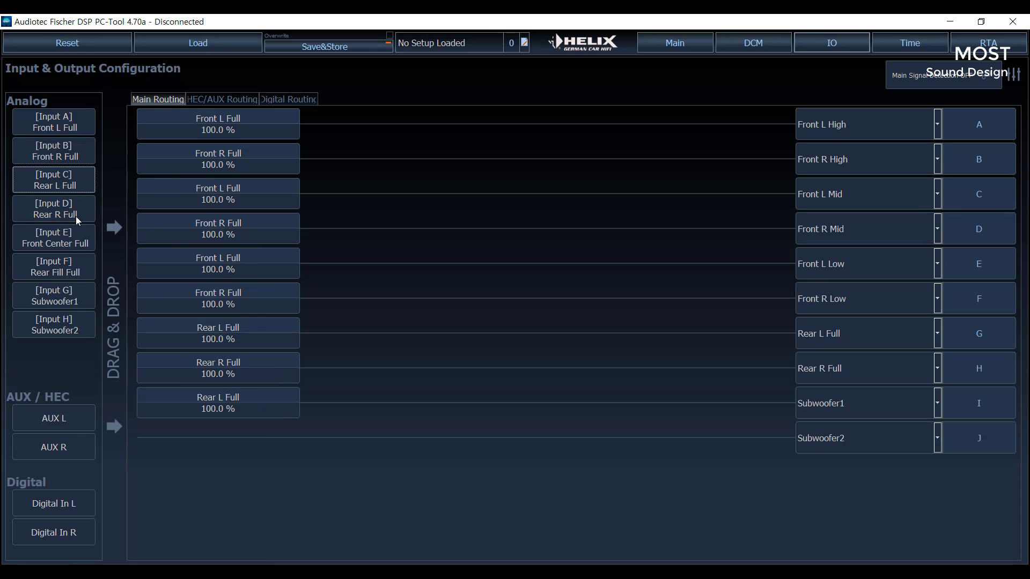
pyautogui.moveTo(76, 217); pyautogui.dragTo(230, 444)
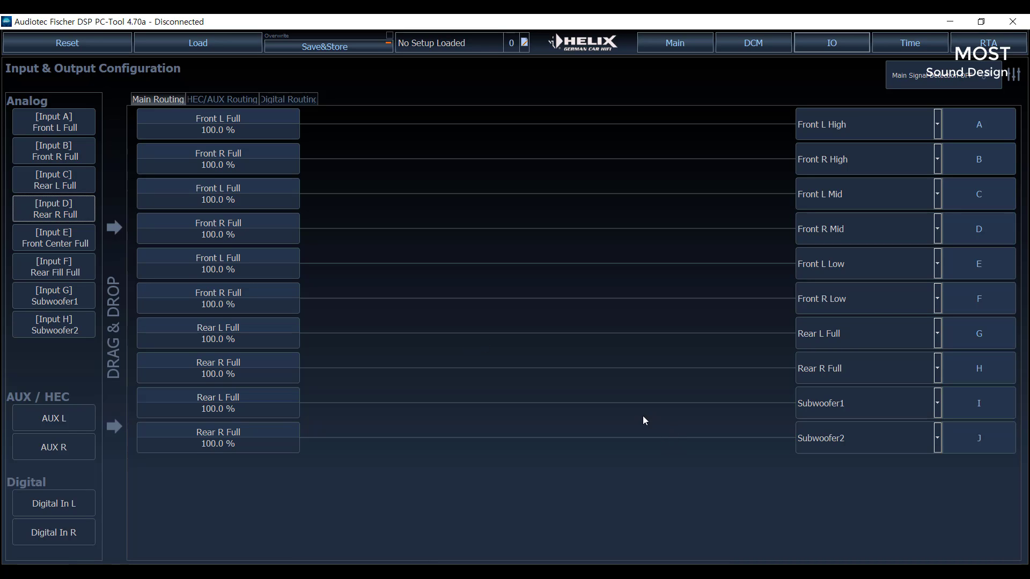
# - Assign output I to Front Center Full and output J to Subwoofer1, and clear the input signals from both
pyautogui.click(937, 404)
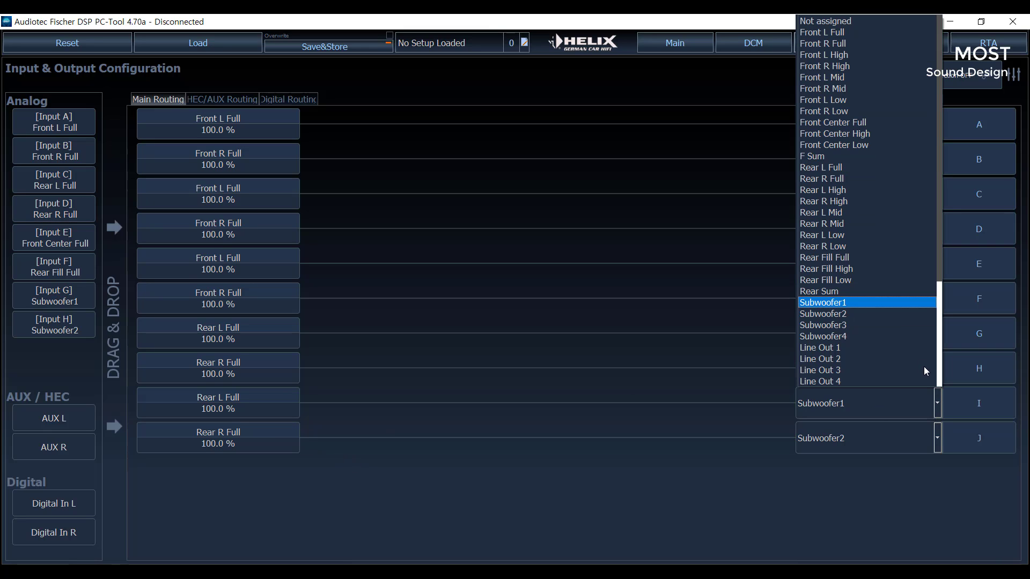
pyautogui.click(878, 123)
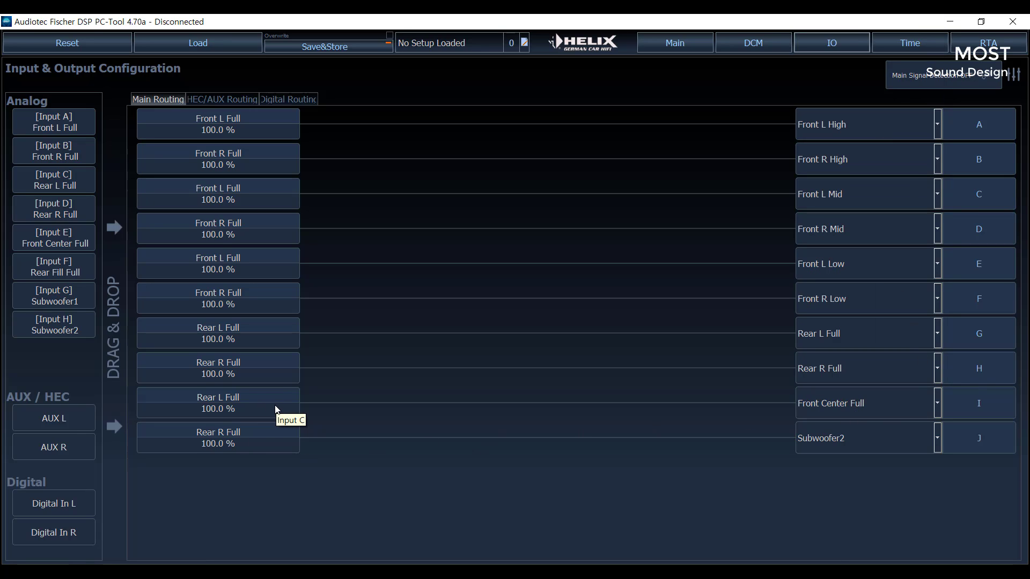
pyautogui.rightClick(246, 413)
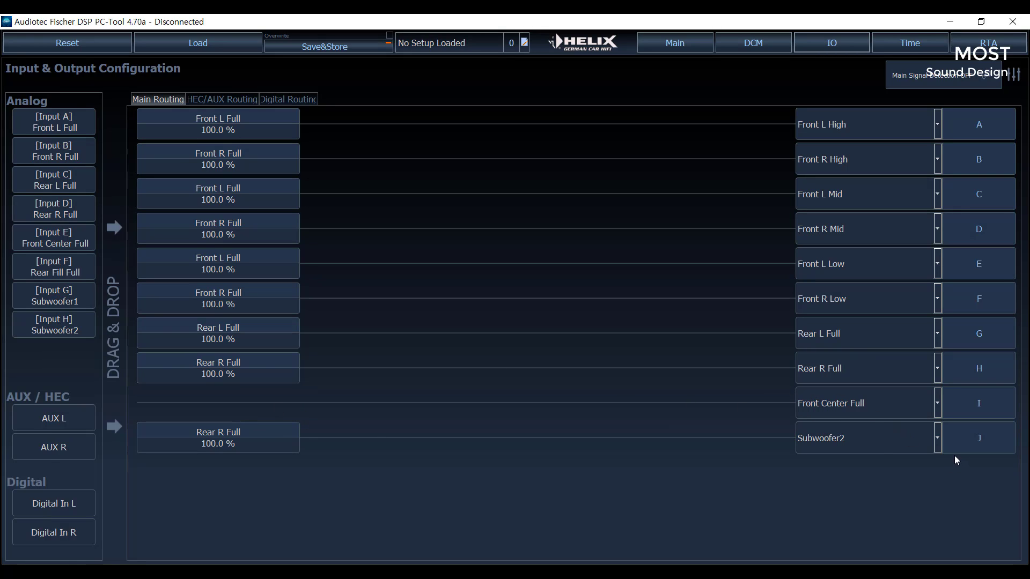
pyautogui.click(935, 442)
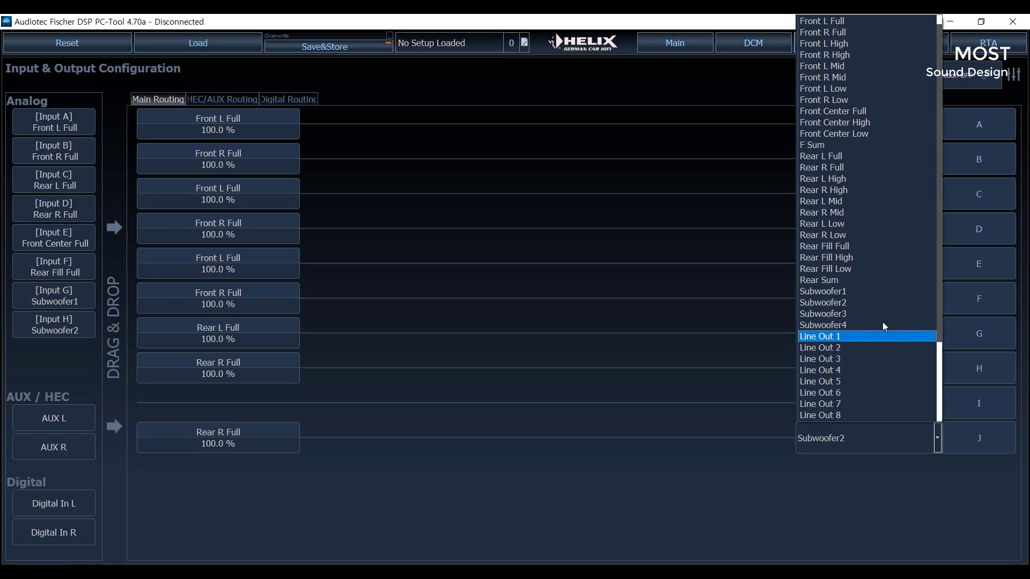
pyautogui.click(858, 294)
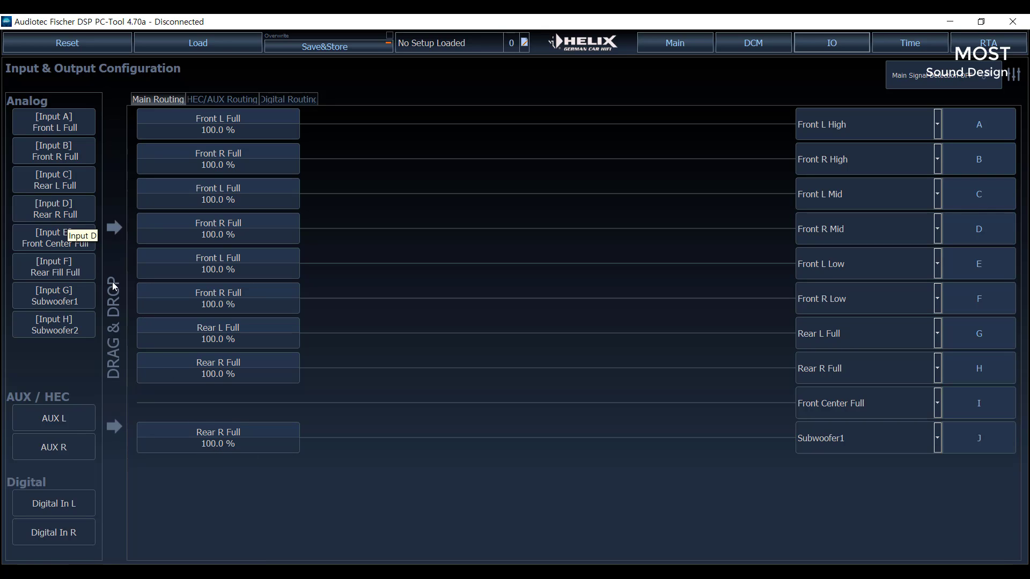
pyautogui.rightClick(222, 433)
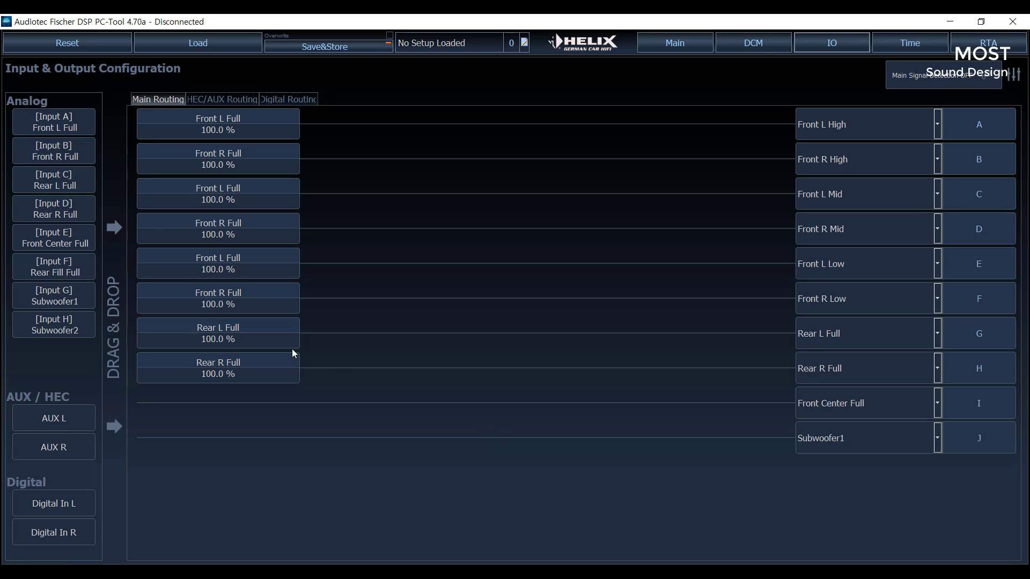
# - Combine Rear L Full and Rear R Full on output I, and put the same pair on output J, moving Rear R Full from I
pyautogui.moveTo(60, 186); pyautogui.dragTo(214, 410)
pyautogui.moveTo(64, 205); pyautogui.dragTo(375, 408)
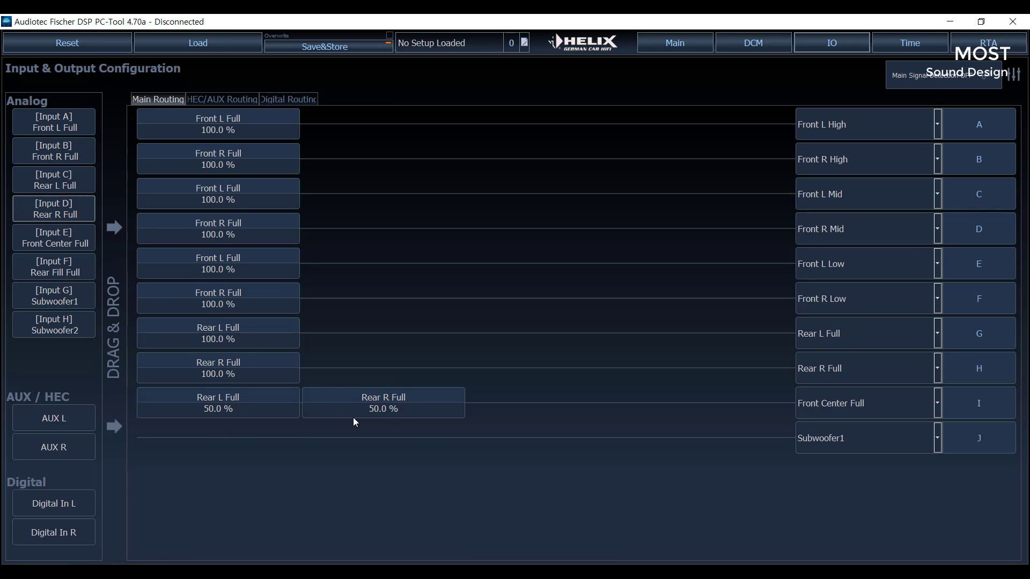
pyautogui.moveTo(354, 423); pyautogui.dragTo(317, 447)
pyautogui.moveTo(355, 401); pyautogui.dragTo(382, 444)
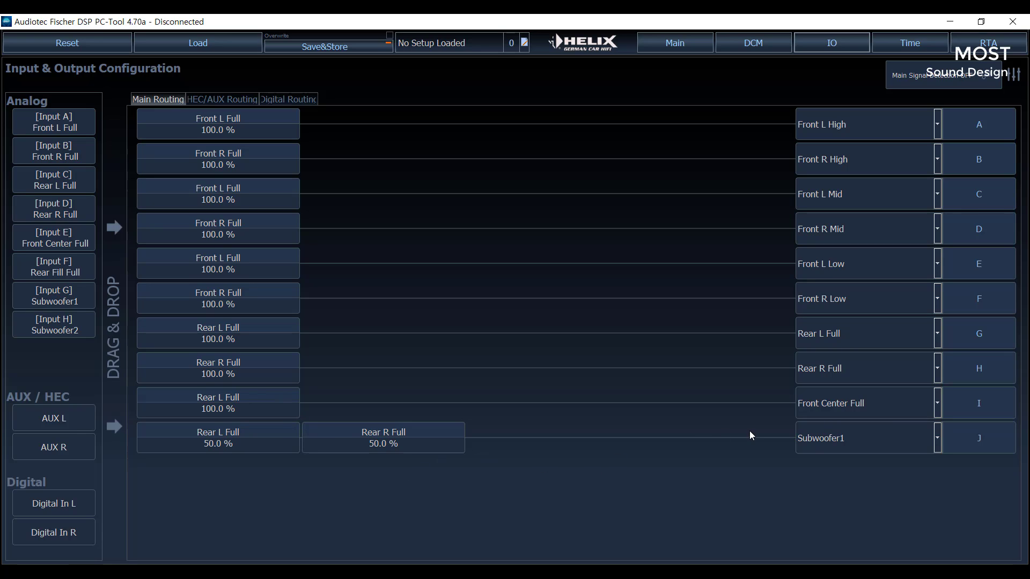
# - Replace the Rear L Full signal on output I with Front Center Full
pyautogui.rightClick(224, 397)
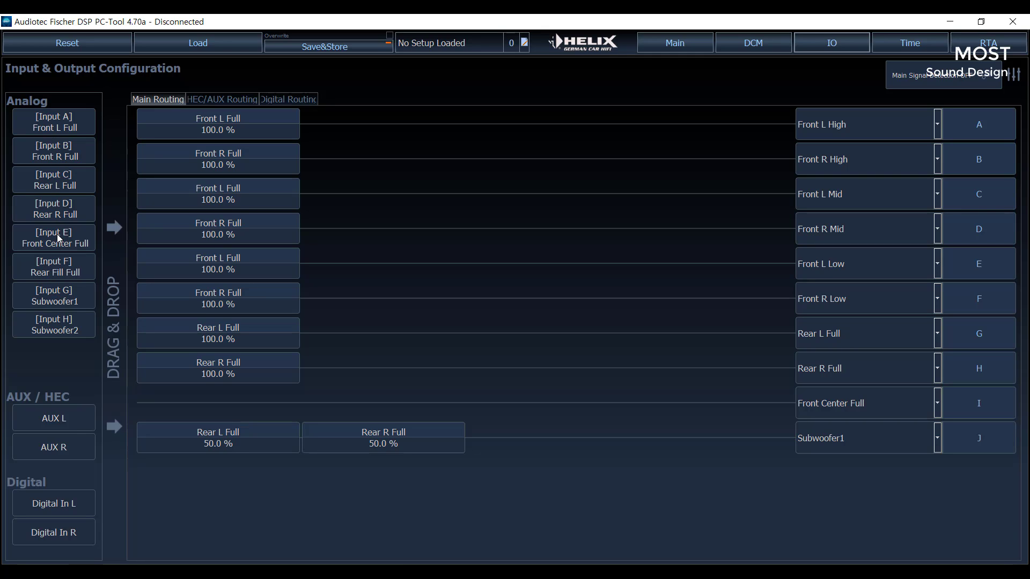
pyautogui.moveTo(57, 234); pyautogui.dragTo(196, 405)
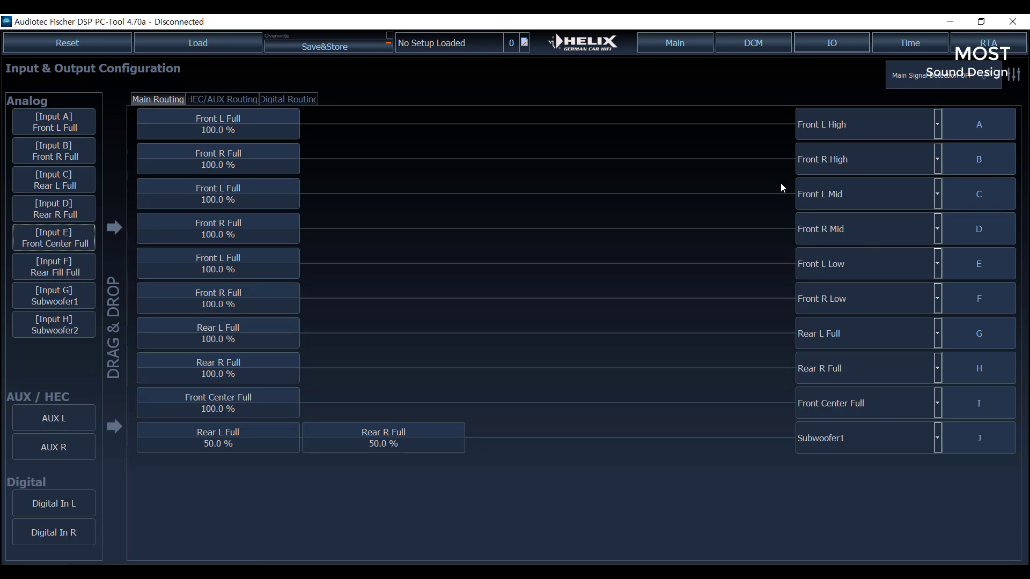
# - Review the HEC/AUX routing and the digital routing of all outputs
pyautogui.click(230, 103)
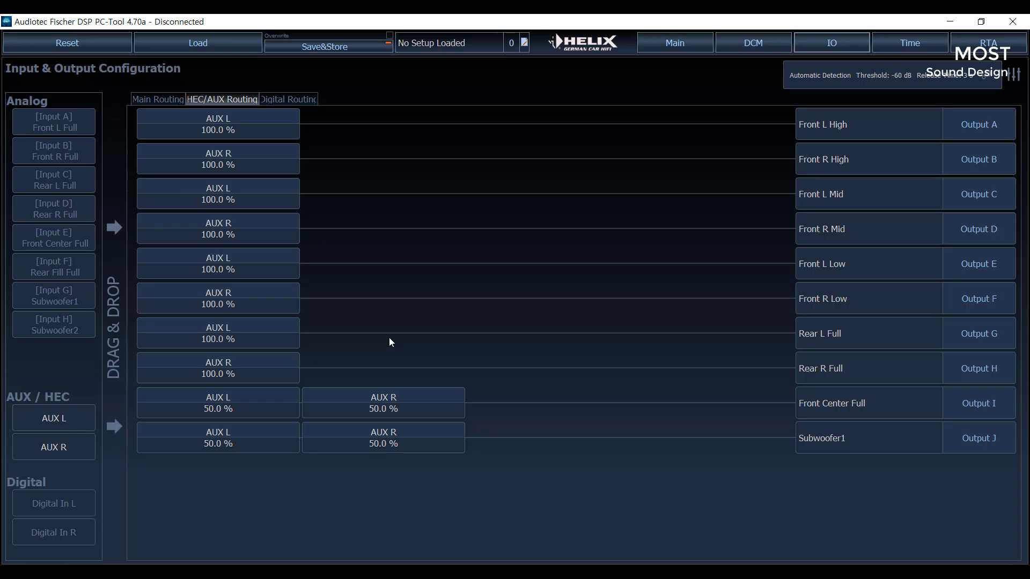
pyautogui.click(285, 101)
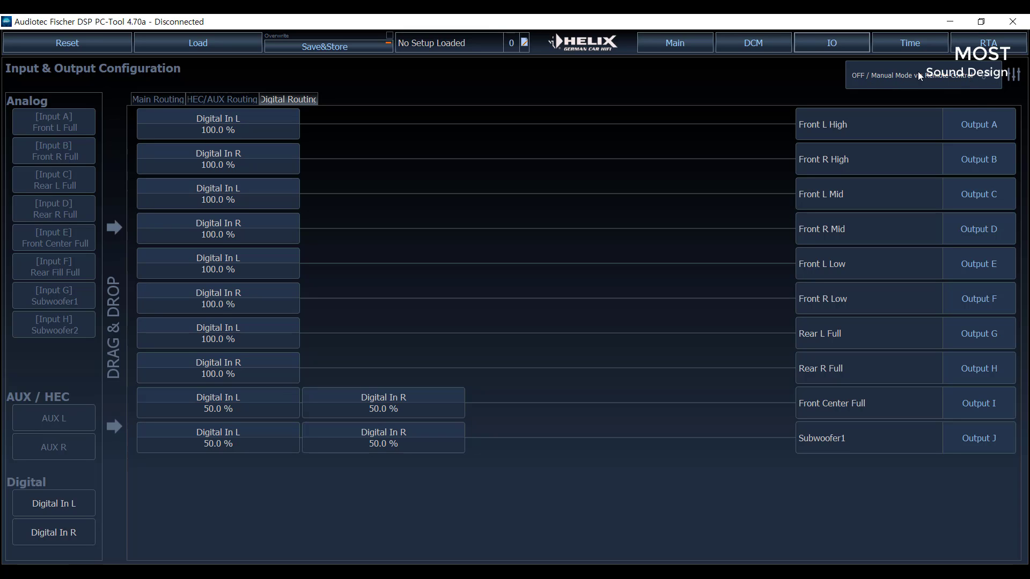
# - Look through the device's signal management settings and extended features, and reopen signal management from the digital routing
pyautogui.click(986, 79)
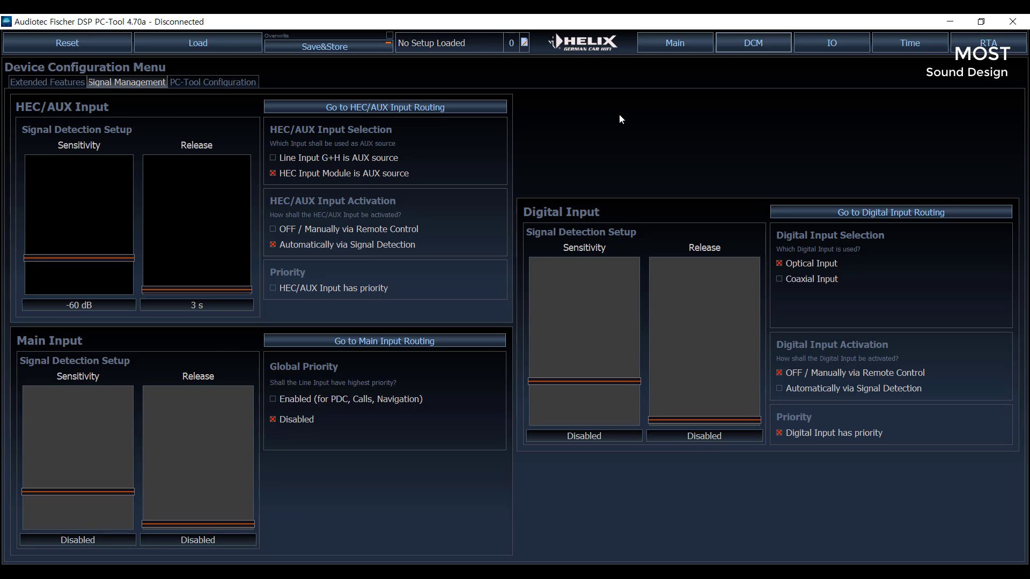
pyautogui.click(59, 83)
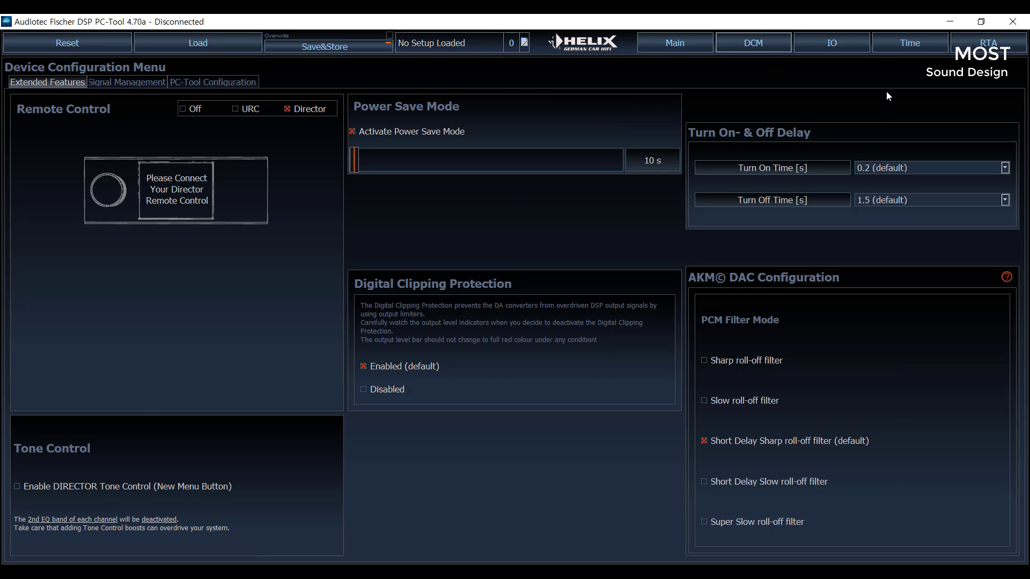
pyautogui.click(833, 46)
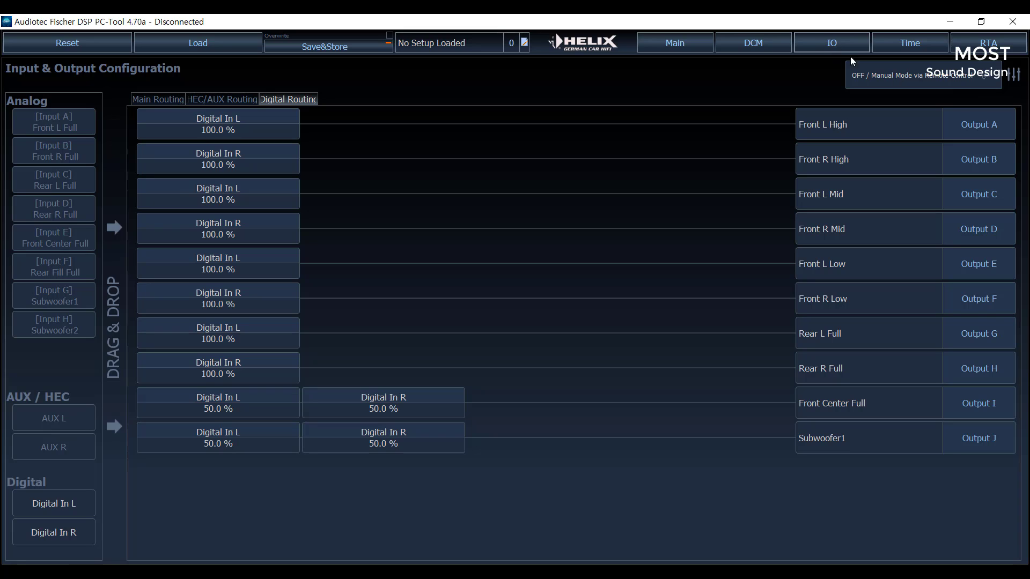
pyautogui.click(990, 79)
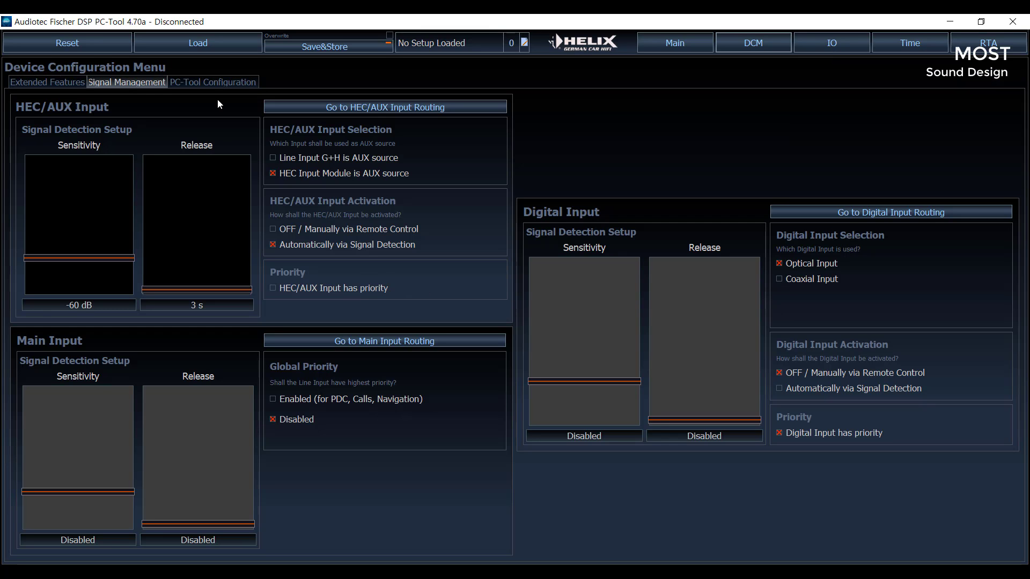
# - Check the device's extended features and examine the delay and EQ settings in the input alignment view
pyautogui.click(62, 87)
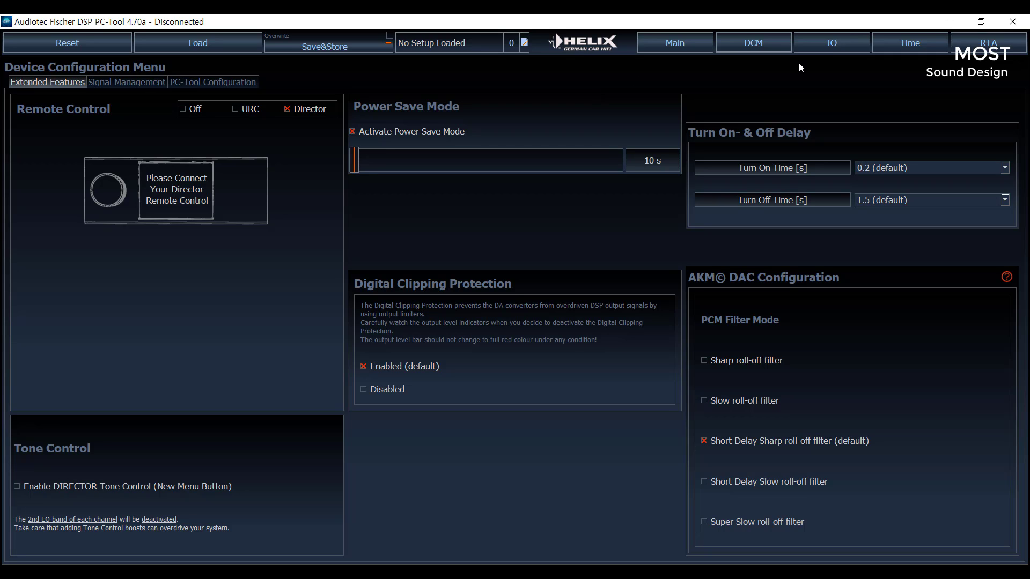
pyautogui.click(821, 44)
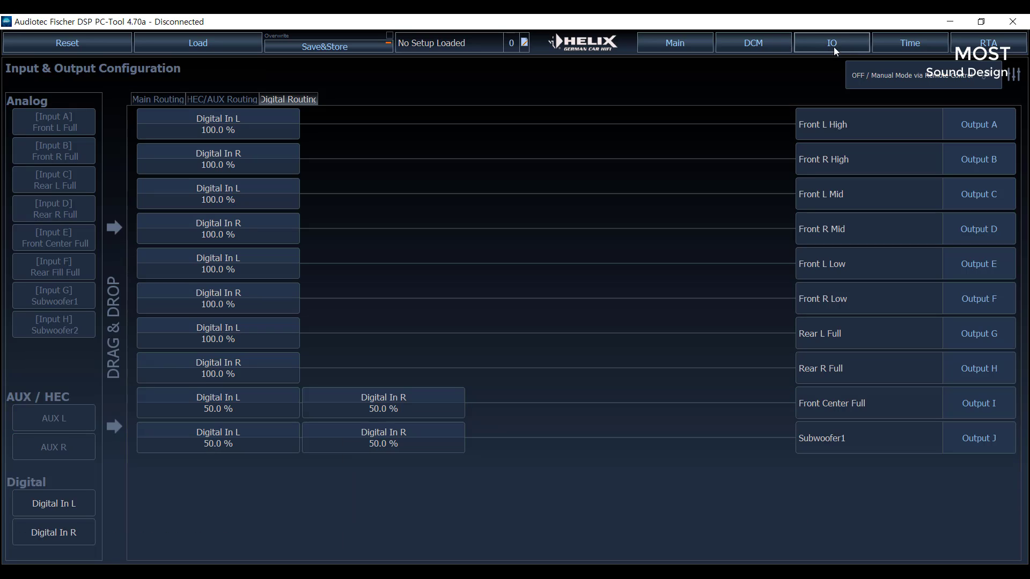
pyautogui.click(1013, 80)
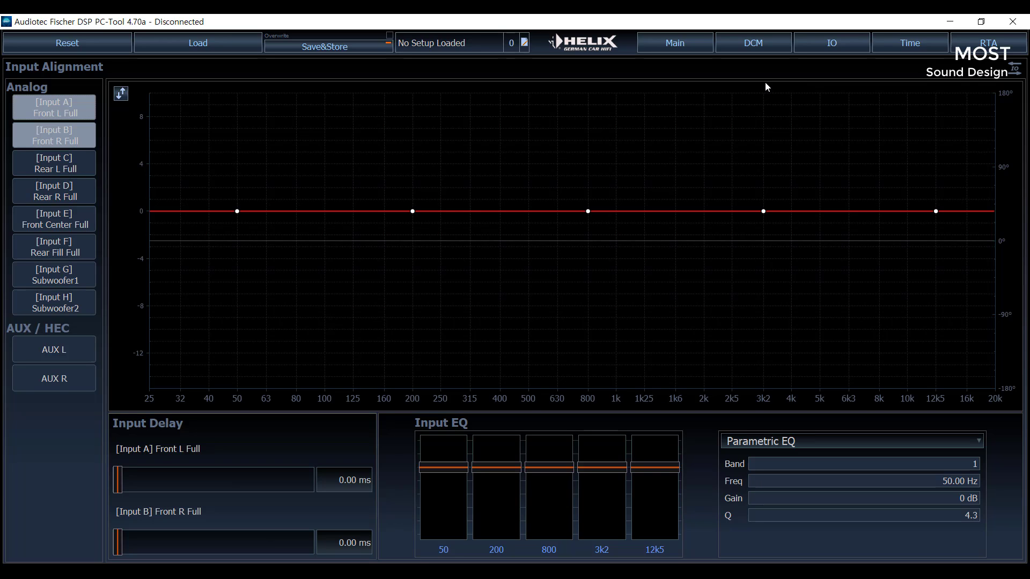
# - Return to the input and output configuration and compare the main, HEC/AUX and digital routing of all outputs
pyautogui.click(839, 46)
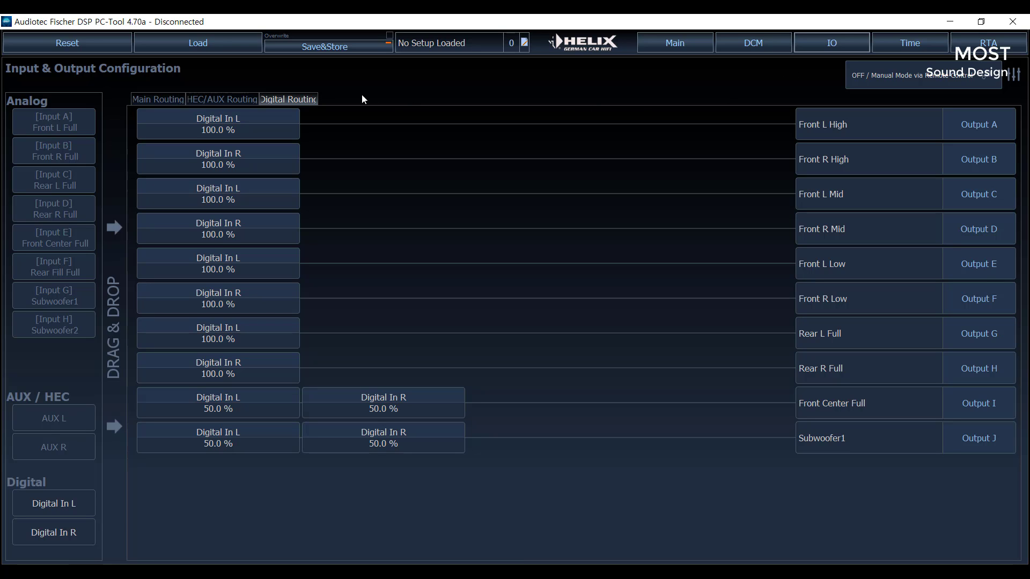
pyautogui.click(200, 101)
pyautogui.click(172, 100)
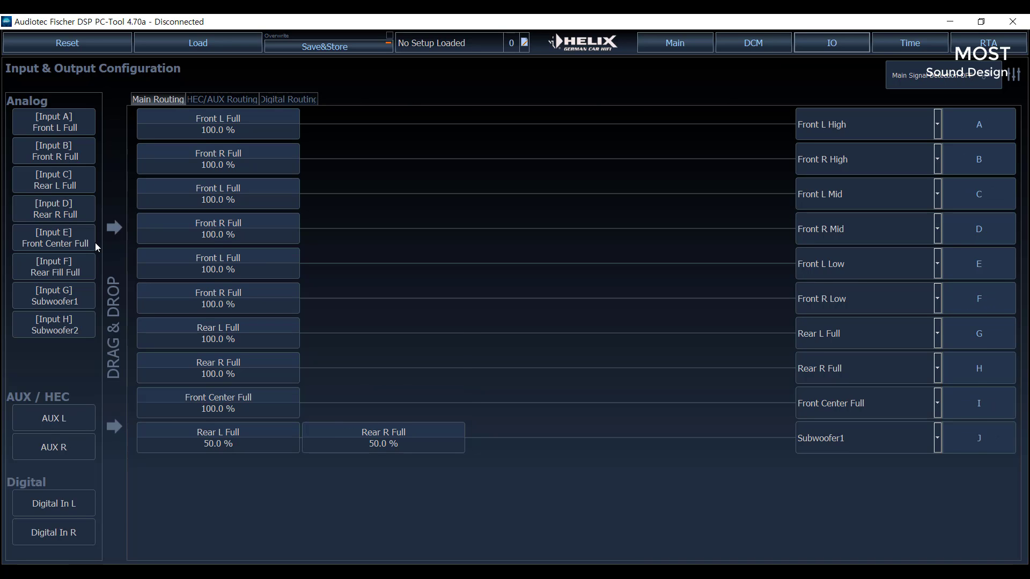
pyautogui.click(229, 98)
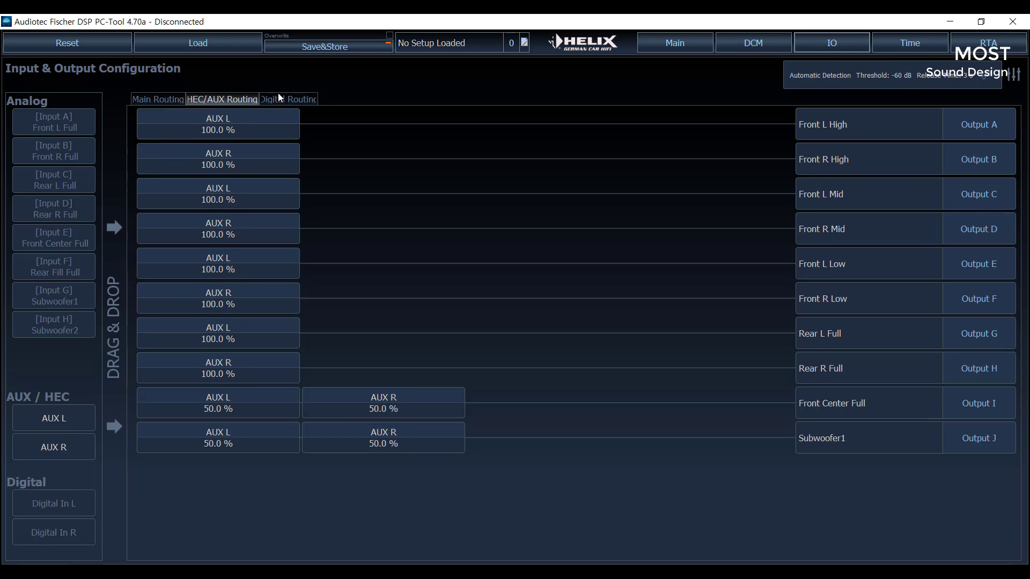
pyautogui.click(284, 99)
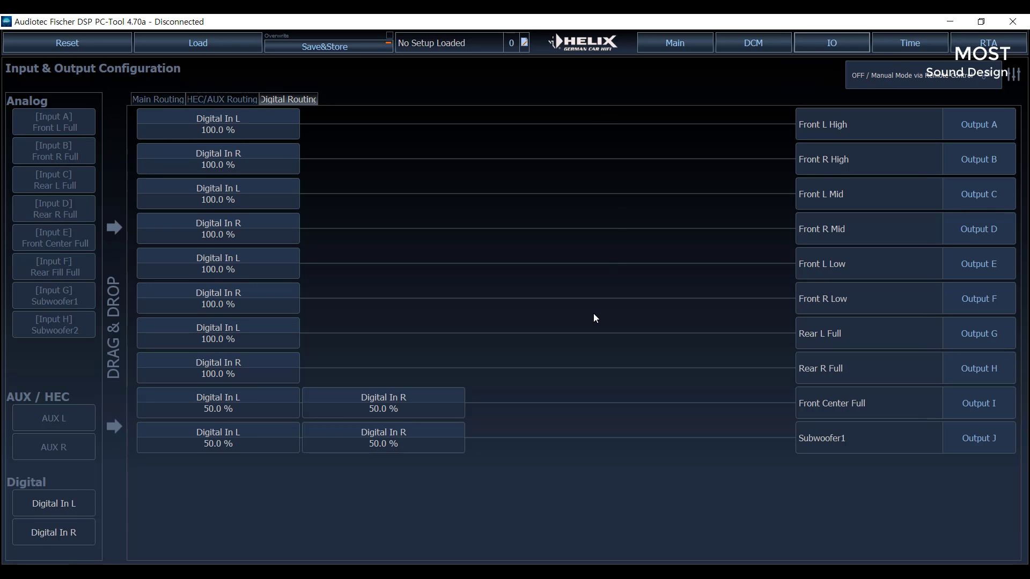